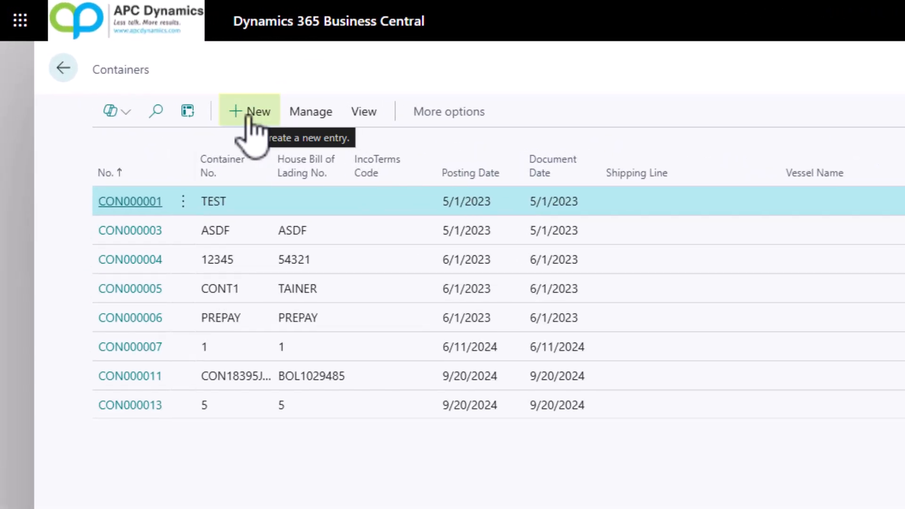
# Create a new container with container number 199 and house bill of lading number BOL123.
pyautogui.click(249, 117)
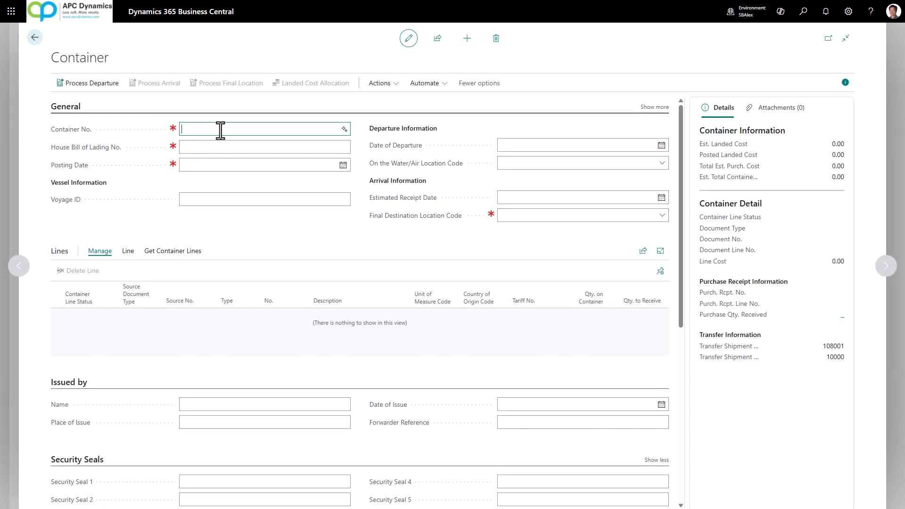
pyautogui.write('199')
pyautogui.press('Tab')
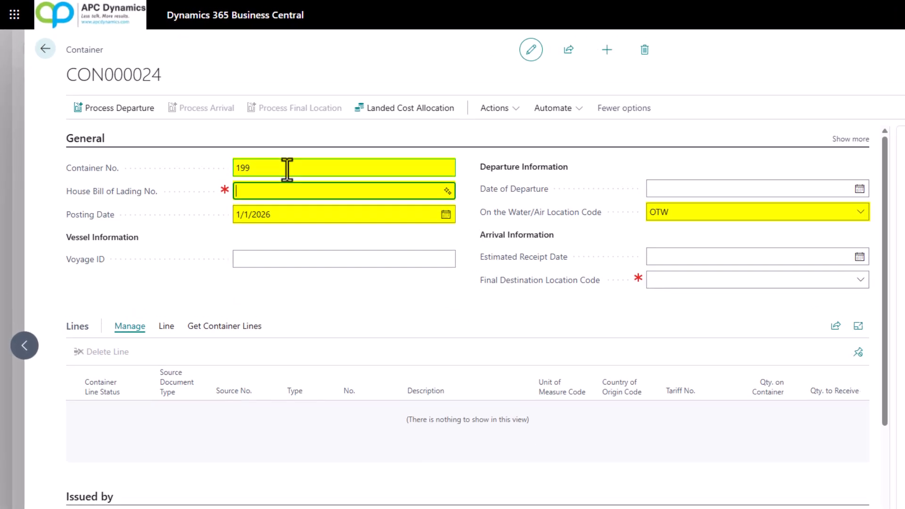
pyautogui.write('BOL123')
pyautogui.press('Tab')
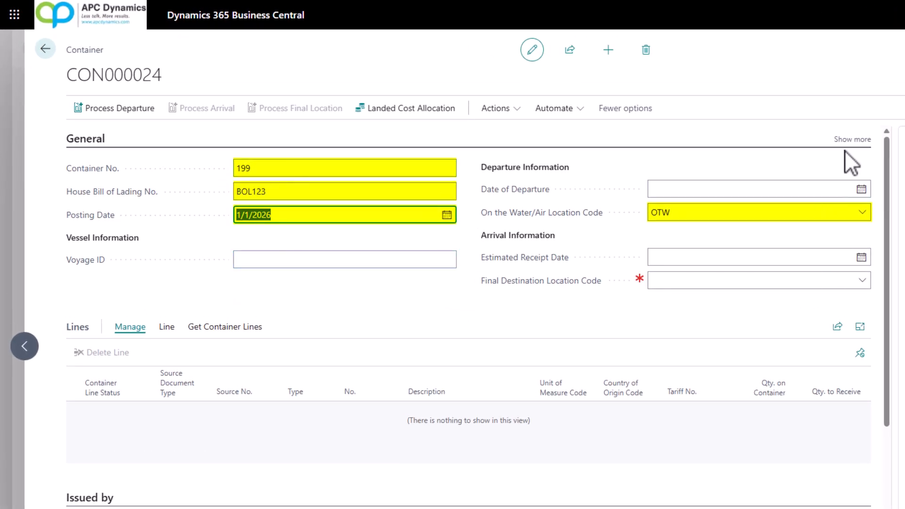
# Review the additional General fields of the container and set its final destination location code to BLUE.
pyautogui.click(851, 140)
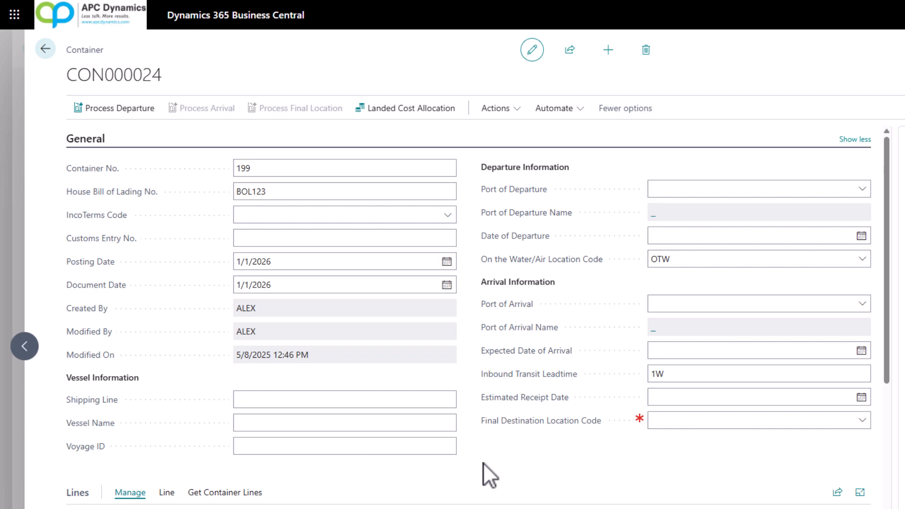
pyautogui.click(850, 146)
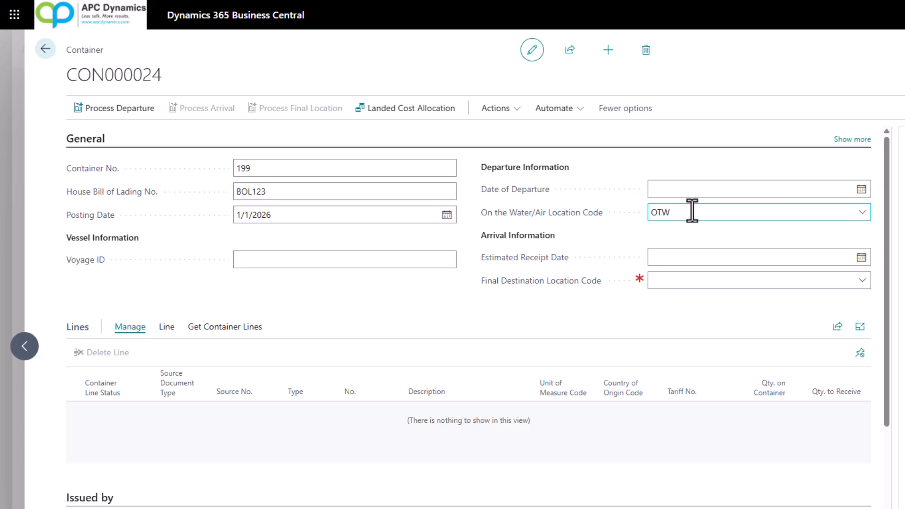
pyautogui.click(666, 281)
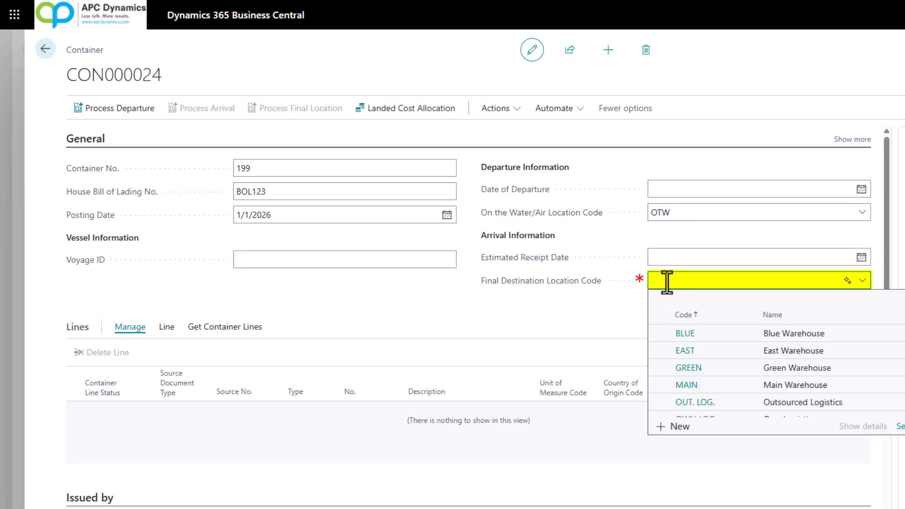
pyautogui.click(705, 336)
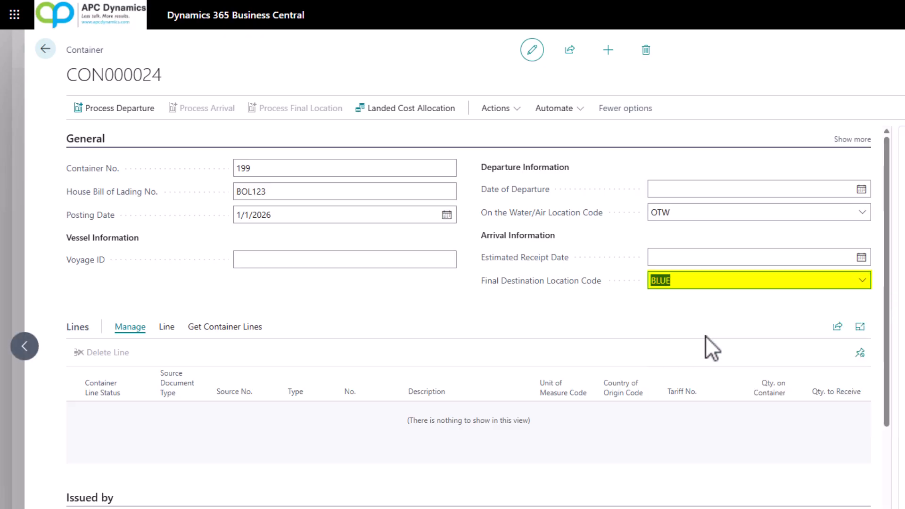
# Add the purchase lines for Front Wheel1, Rim1, PARIS Guest Chair and ATHENS Mobile Pedestal to the container, sorting the available lines by item number.
pyautogui.click(226, 331)
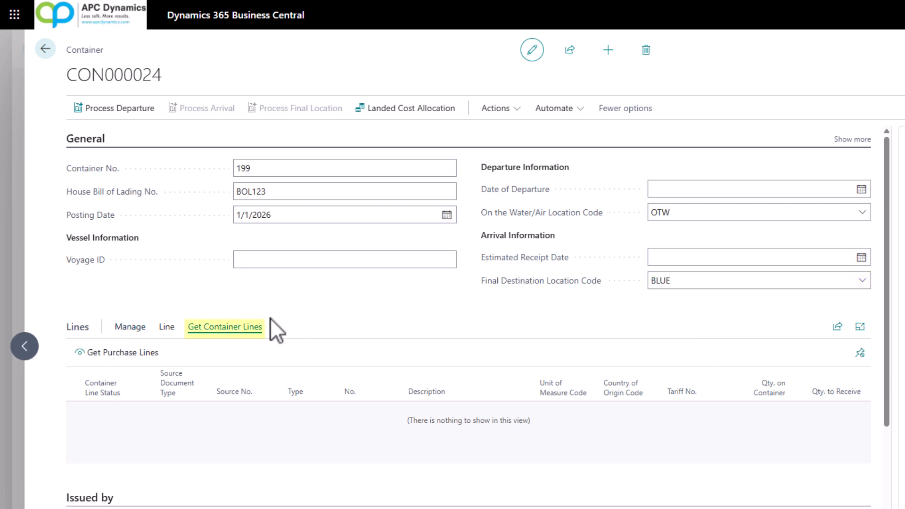
pyautogui.click(126, 354)
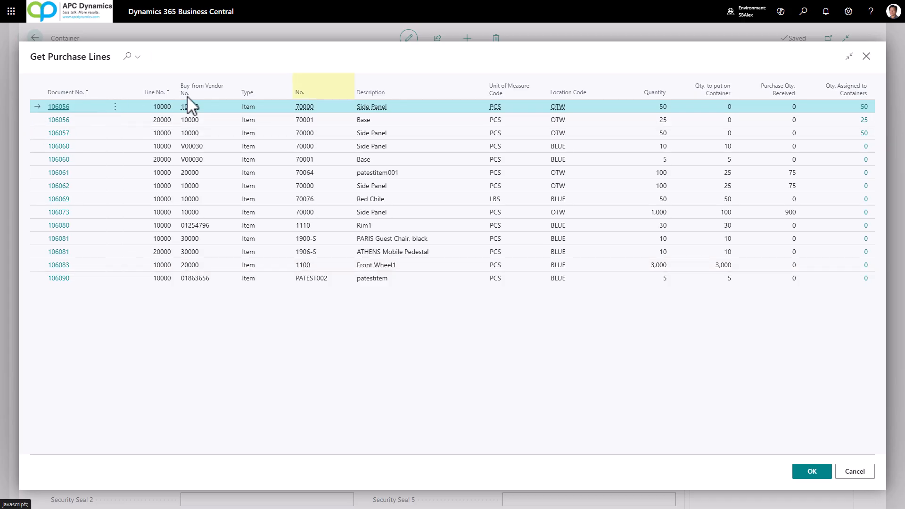
pyautogui.click(302, 97)
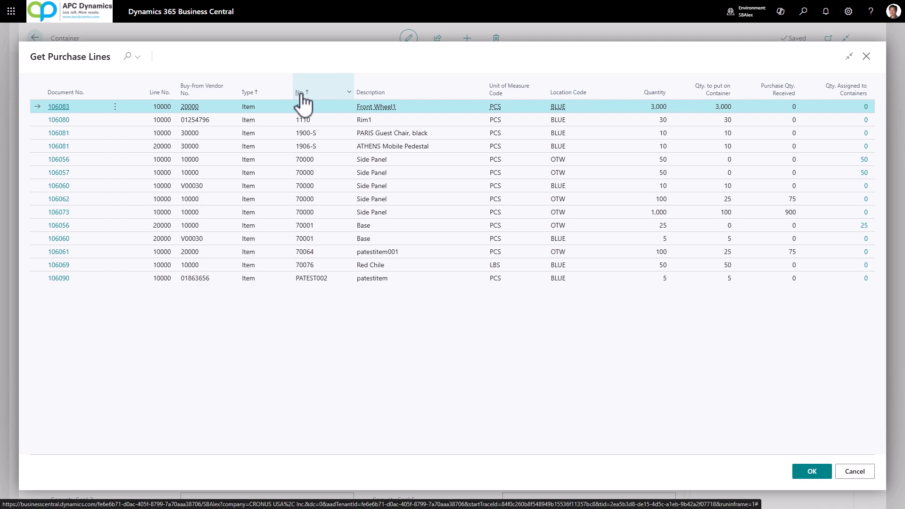
pyautogui.press('ctrl')
pyautogui.click(442, 136)
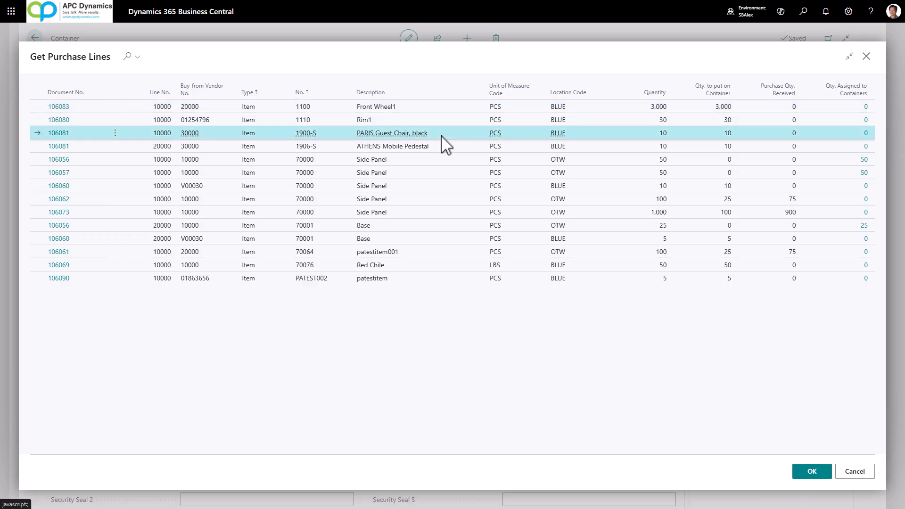
pyautogui.hotkey('shift', 'Down')
pyautogui.keyDown('shift'); pyautogui.click(446, 107); pyautogui.keyUp('shift')
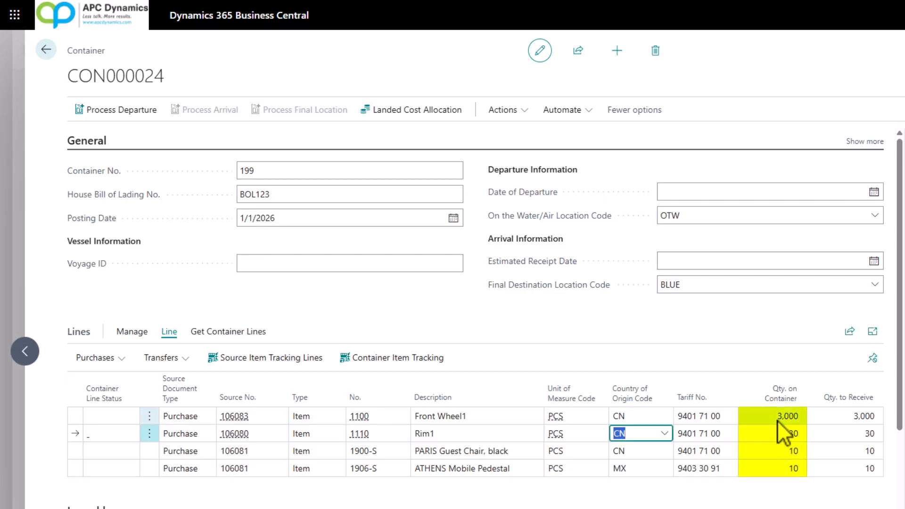
# Change the quantity to receive for the Front Wheel1 container line to 2,000.
pyautogui.click(755, 416)
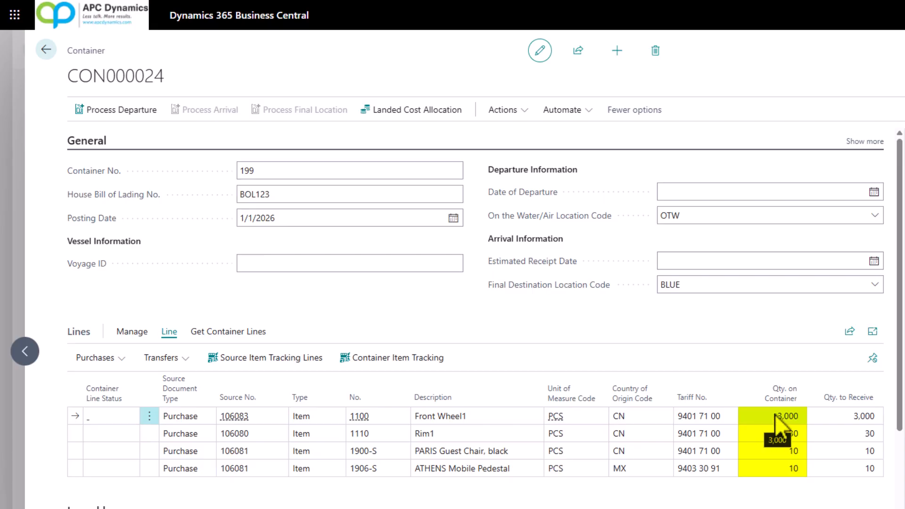
pyautogui.click(123, 364)
pyautogui.click(130, 406)
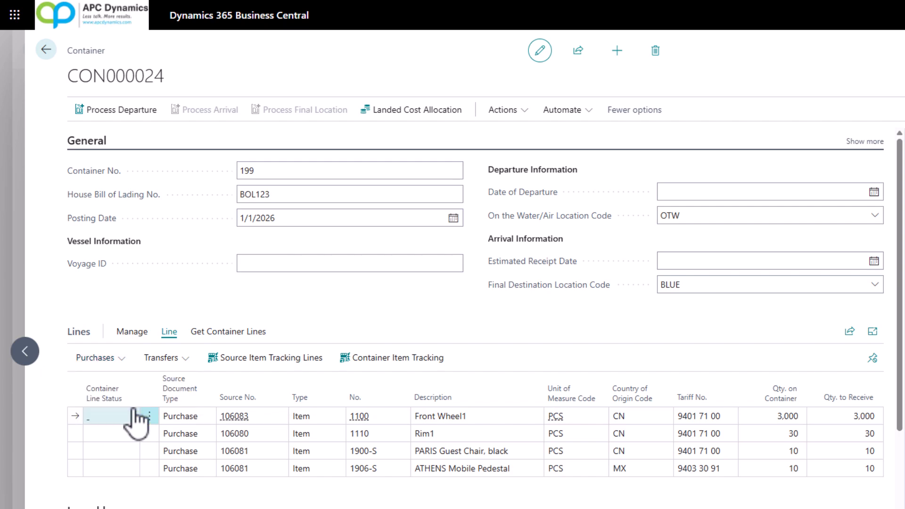
pyautogui.click(764, 214)
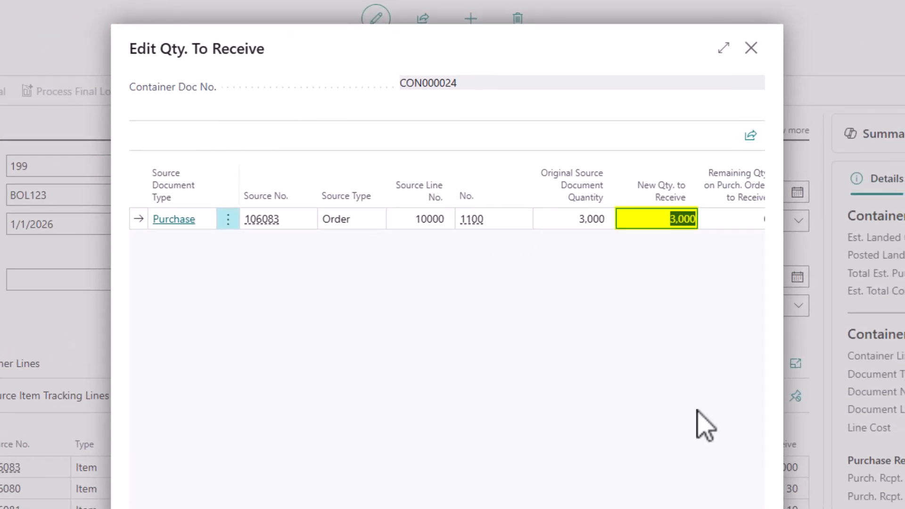
pyautogui.write('2000')
pyautogui.press('Tab')
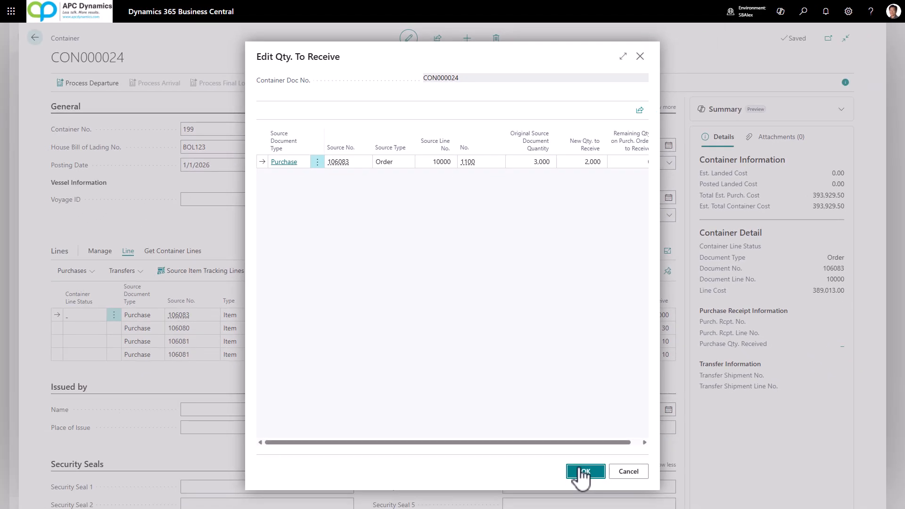
pyautogui.click(585, 472)
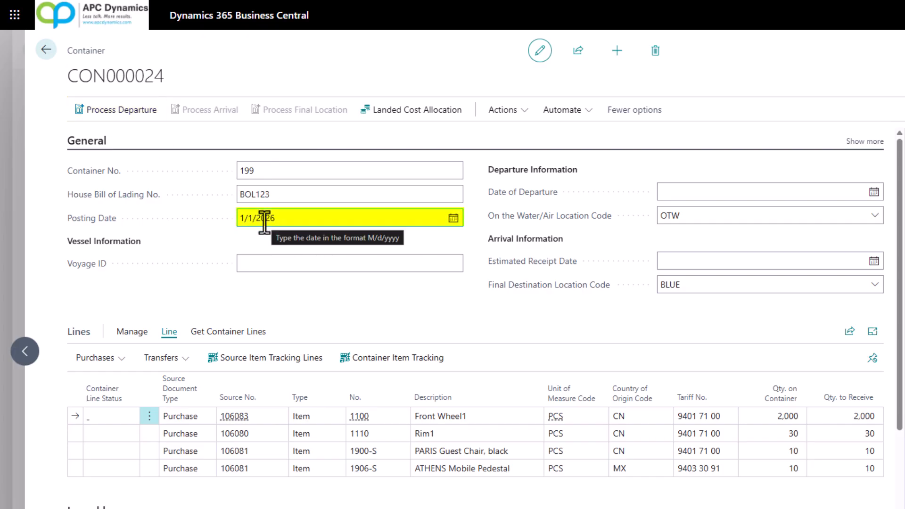
# Process the departure of the container and acknowledge the completion.
pyautogui.click(123, 113)
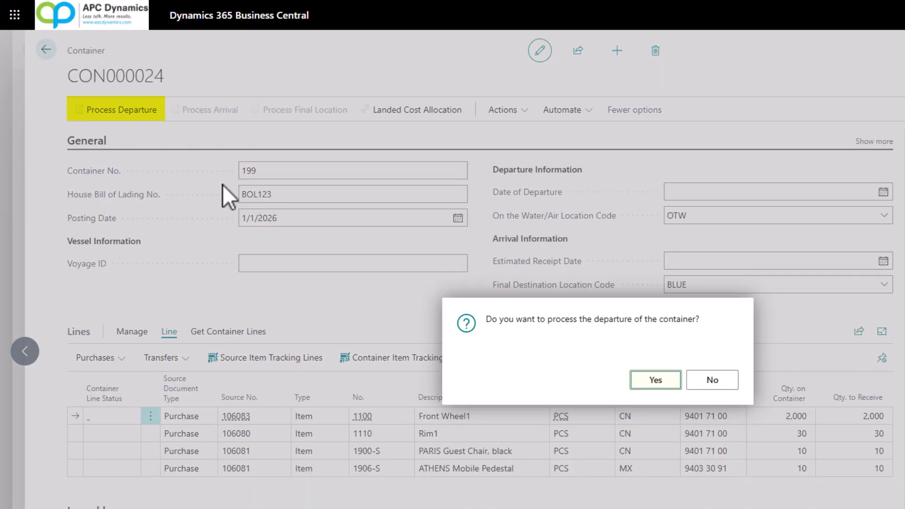
pyautogui.click(637, 385)
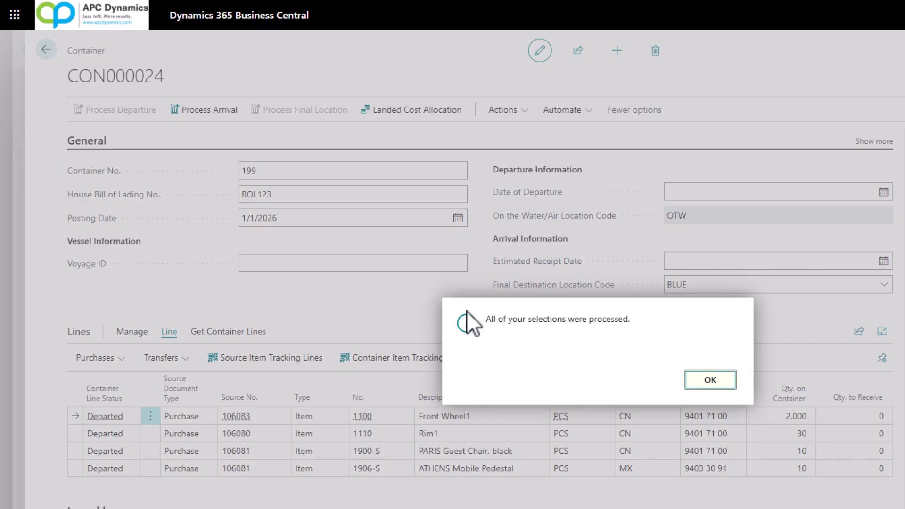
pyautogui.click(709, 381)
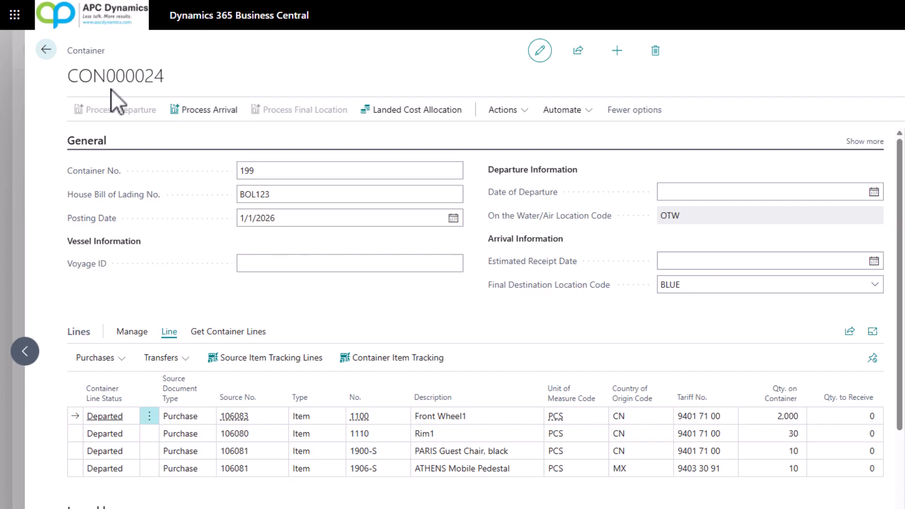
# Process the arrival of the container and view its landed cost allocation without adding any charges.
pyautogui.click(213, 120)
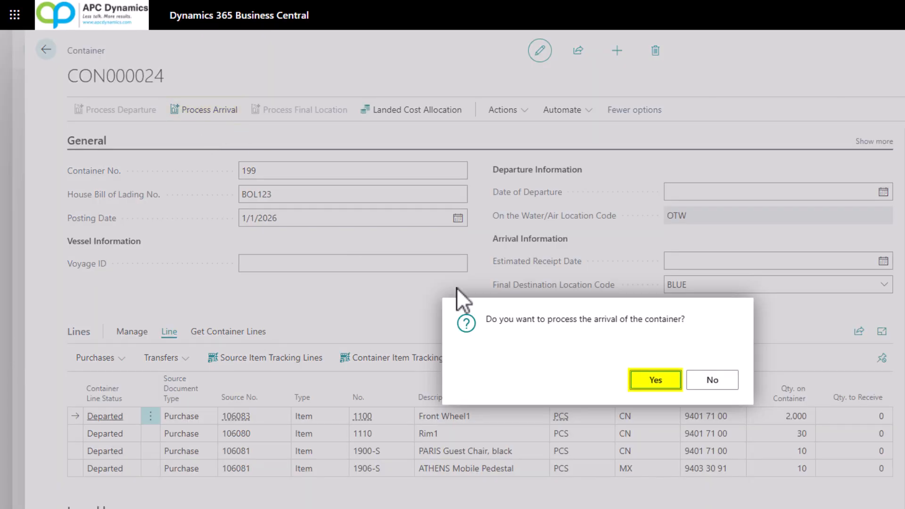
pyautogui.click(657, 383)
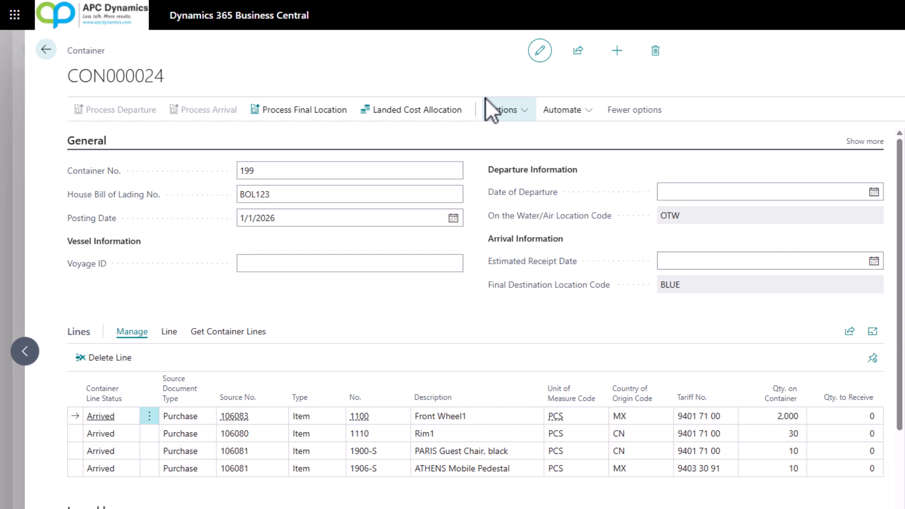
pyautogui.click(405, 115)
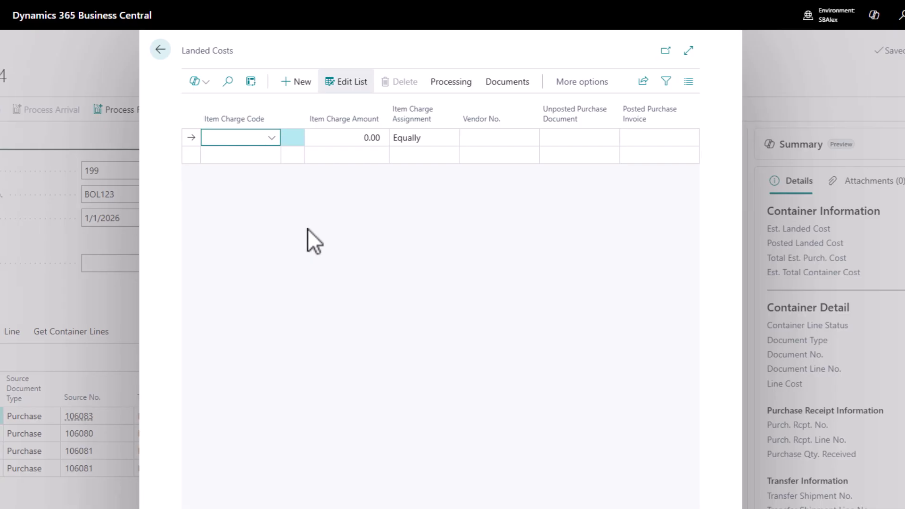
pyautogui.press('Escape')
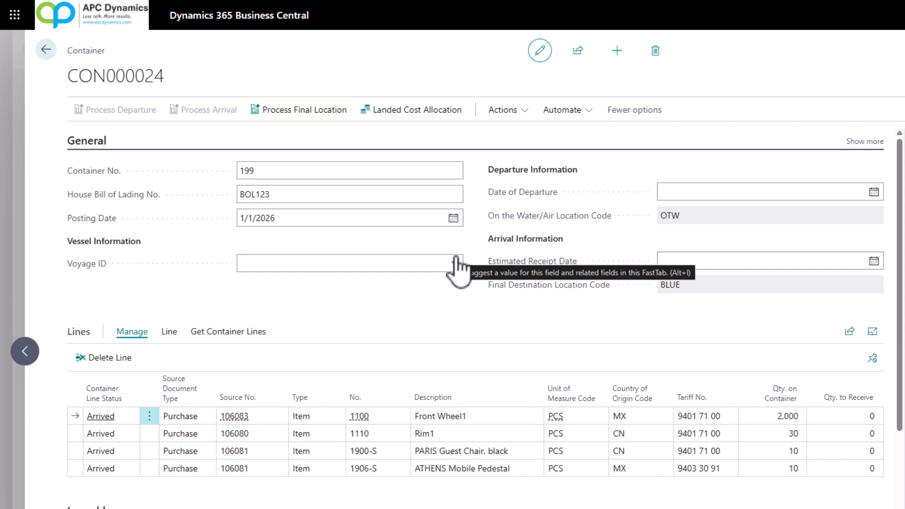
# Process the final location to post the container.
pyautogui.click(306, 119)
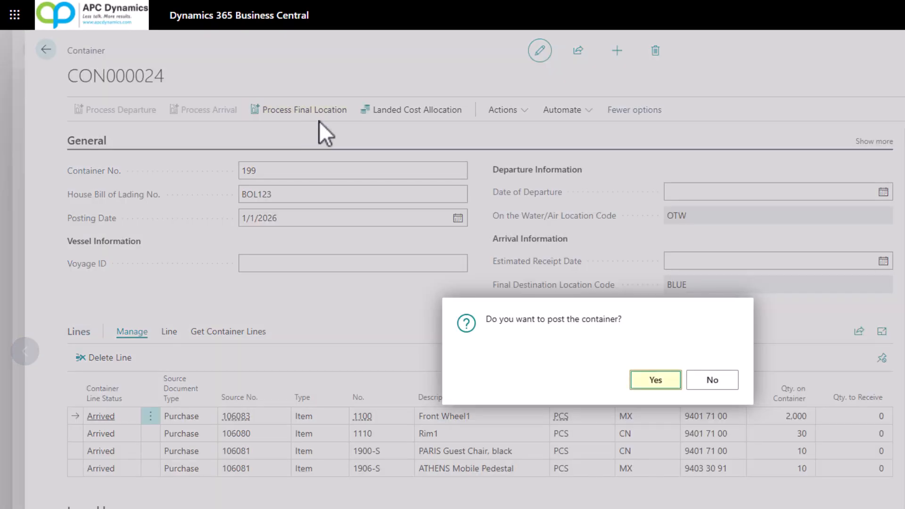
pyautogui.click(651, 383)
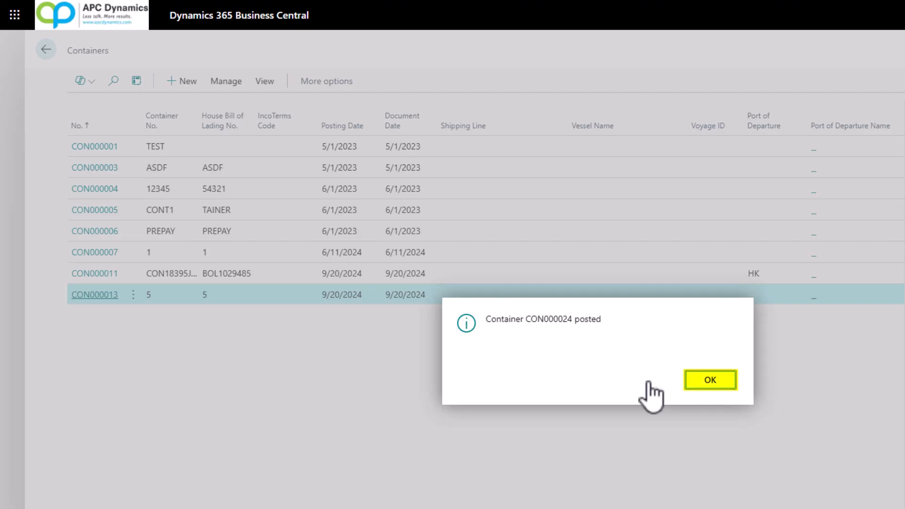
pyautogui.click(704, 380)
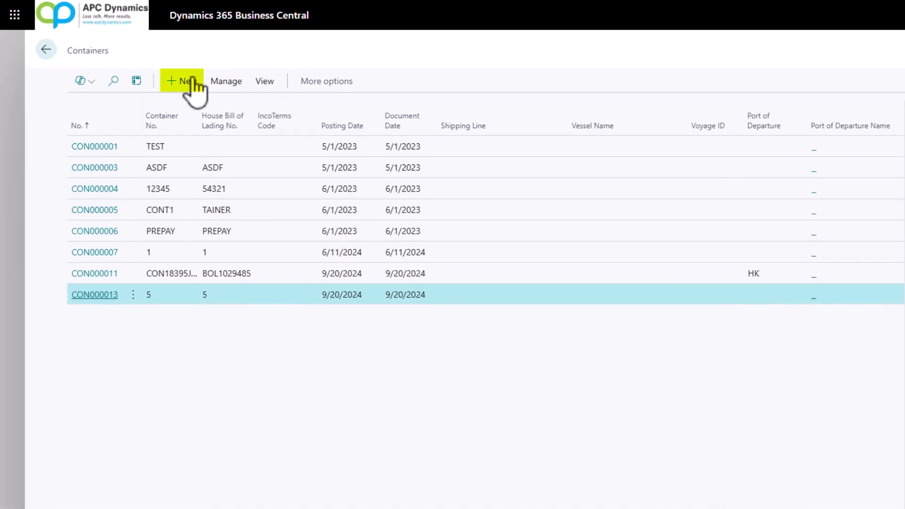
# Create another container with container number 12345 and house bill of lading number AIRFREIGHT123.
pyautogui.click(186, 81)
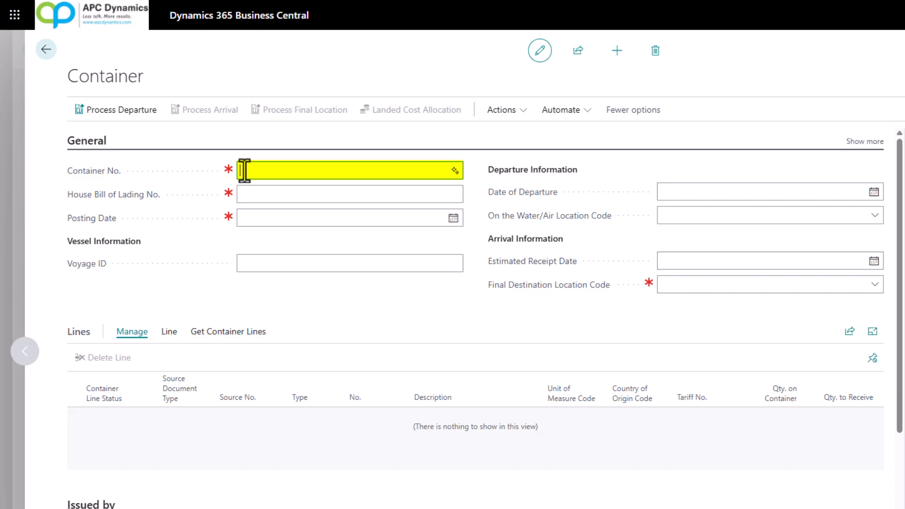
pyautogui.write('12345')
pyautogui.press('Tab')
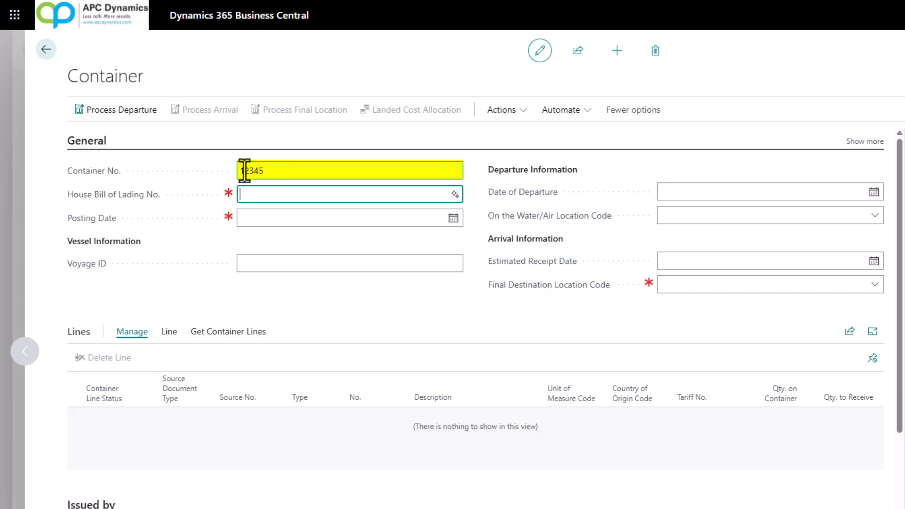
pyautogui.write('airfreight123')
pyautogui.press('Tab')
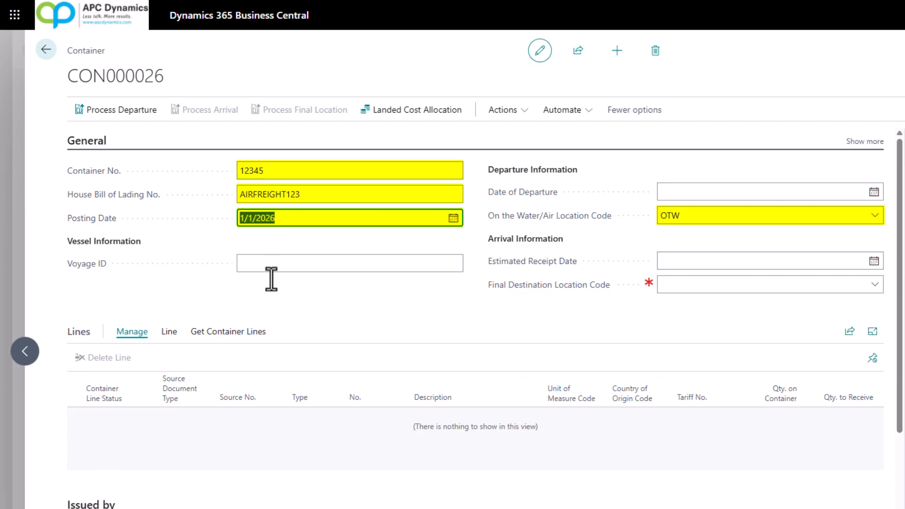
# Clear the On the Water/Air location code and set the final destination location code to BLUE.
pyautogui.click(699, 217)
pyautogui.press('Delete')
pyautogui.press('Tab')
pyautogui.press('Tab')
pyautogui.write('blue')
pyautogui.press('Tab')
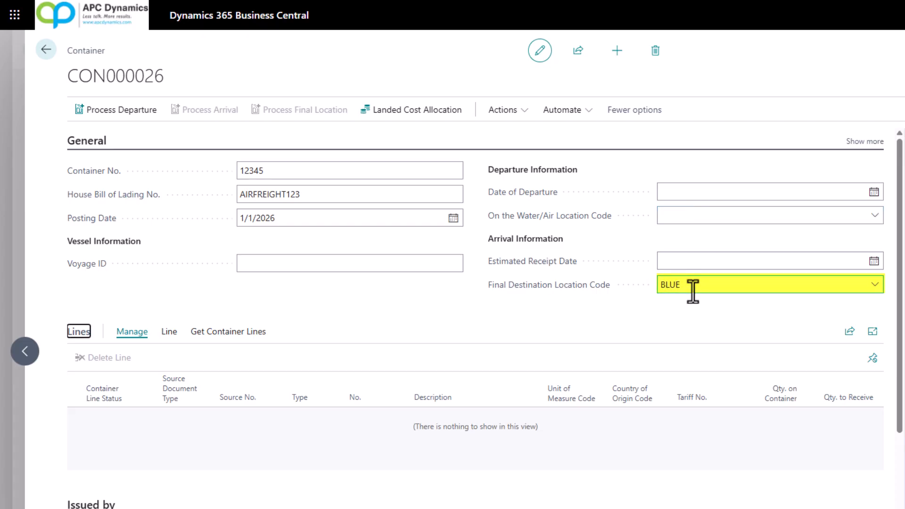
# Add the Side Panel and Base purchase lines from vendor V00030 to the container.
pyautogui.click(226, 333)
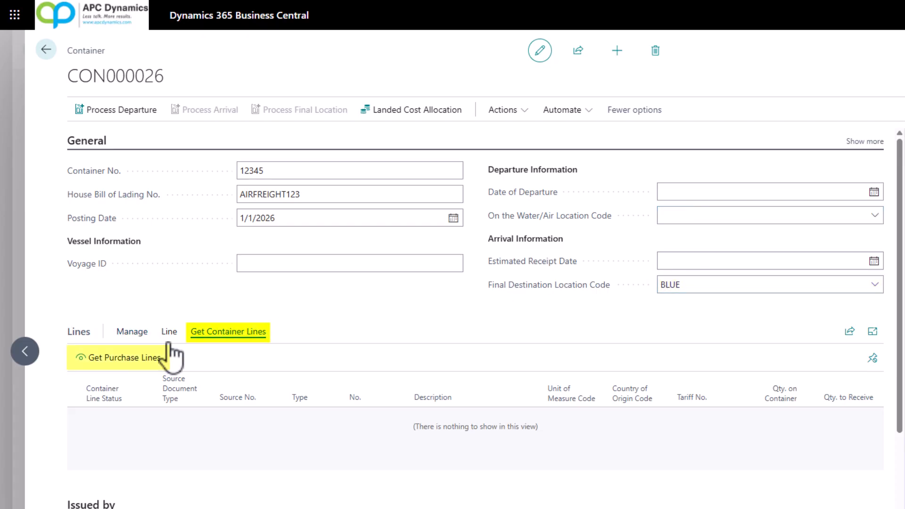
pyautogui.click(101, 358)
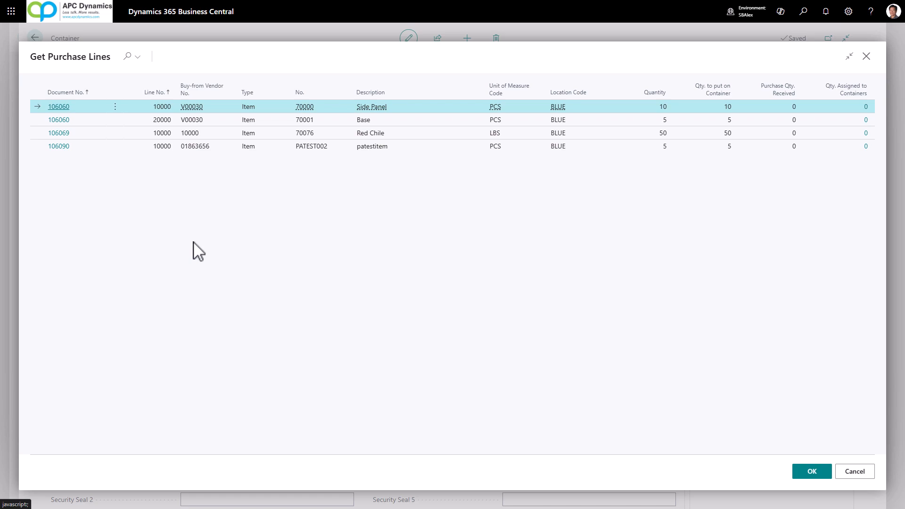
pyautogui.keyDown('ctrl'); pyautogui.click(329, 119); pyautogui.keyUp('ctrl')
pyautogui.click(810, 473)
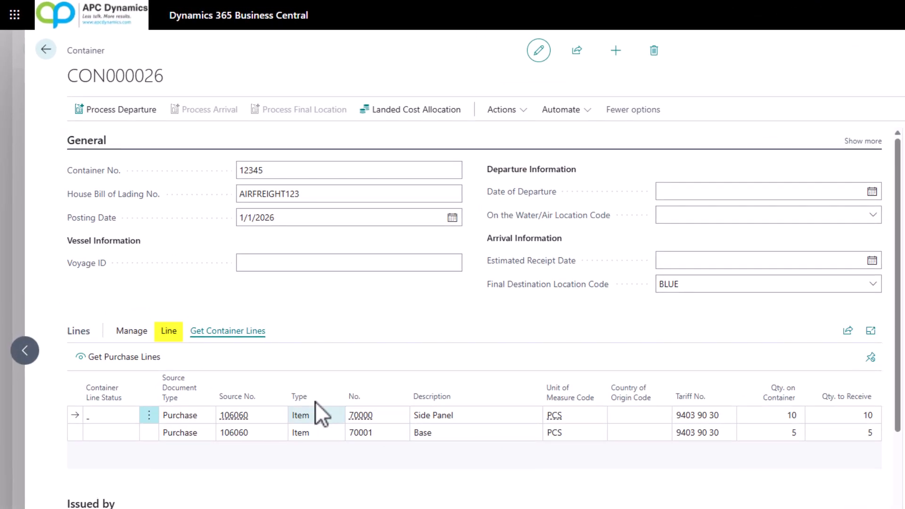
# Process the departure of the container holding the Side Panel and Base lines.
pyautogui.click(168, 332)
pyautogui.click(94, 359)
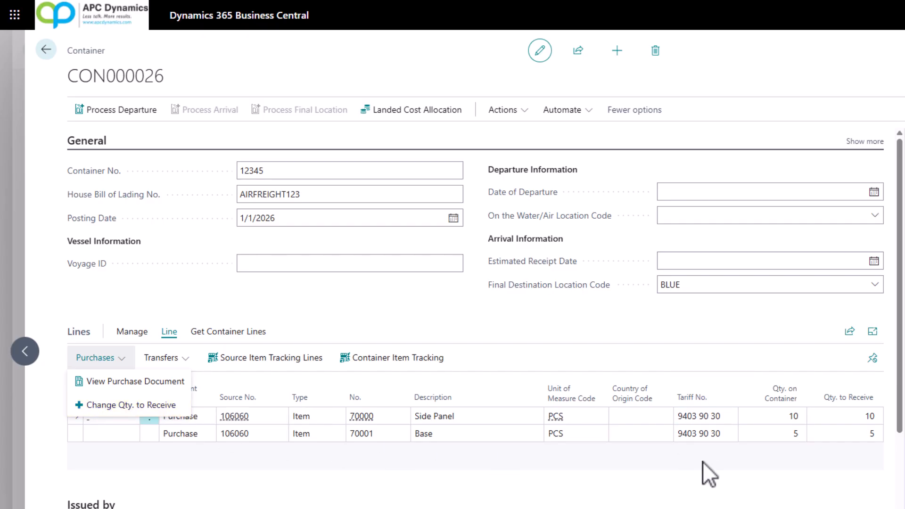
pyautogui.click(126, 111)
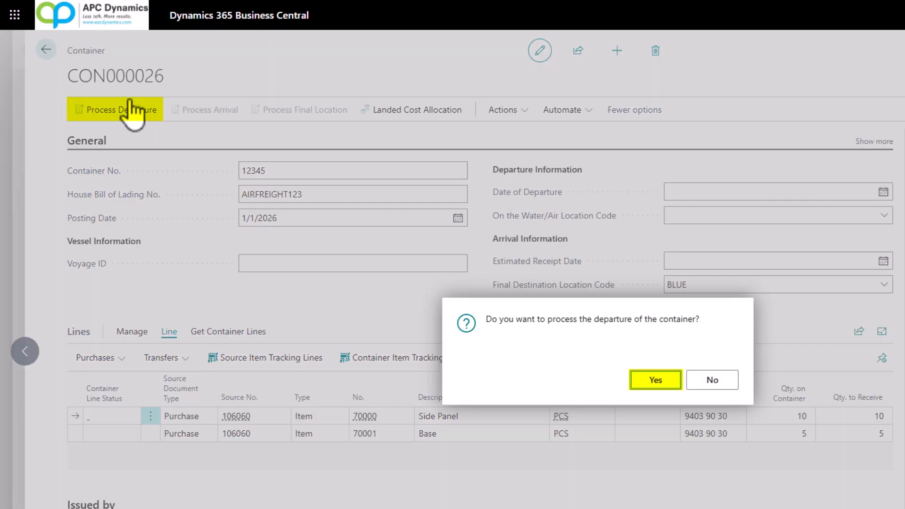
pyautogui.click(656, 381)
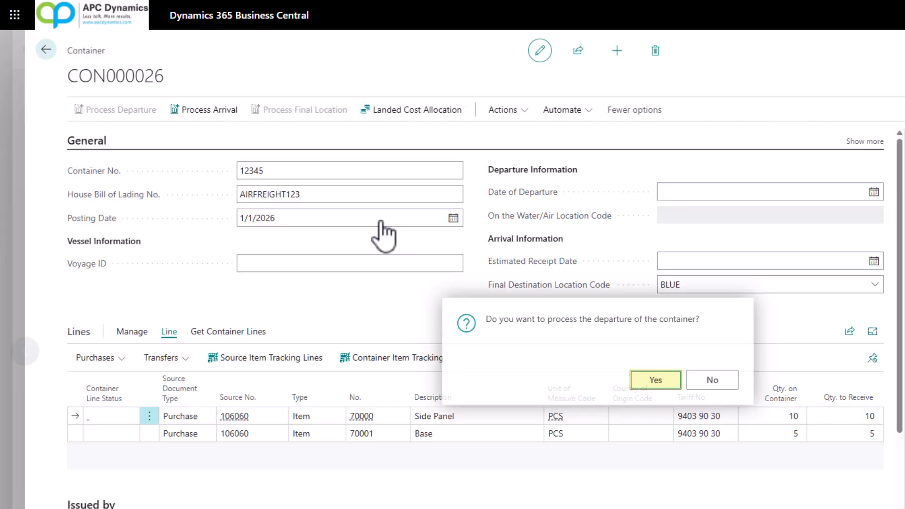
# Process the container's arrival and its final location to post it.
pyautogui.click(198, 115)
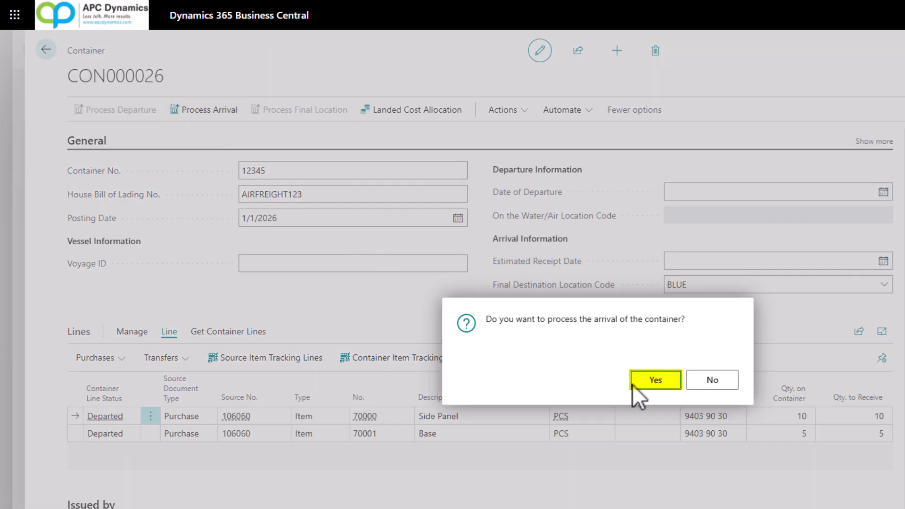
pyautogui.click(656, 381)
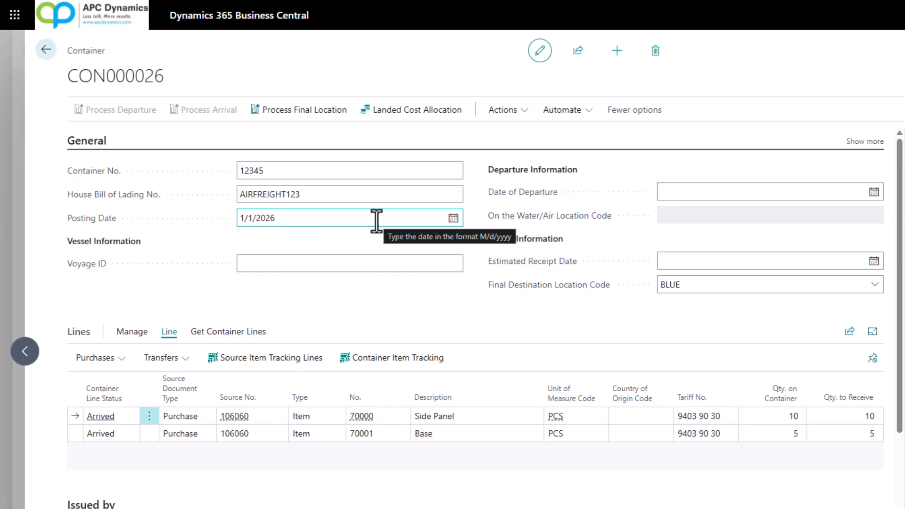
pyautogui.click(306, 118)
pyautogui.click(653, 380)
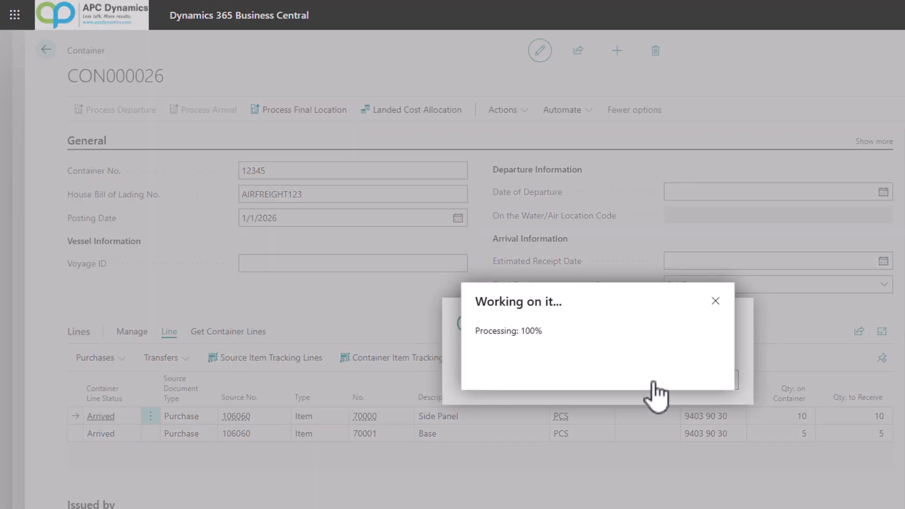
pyautogui.click(712, 380)
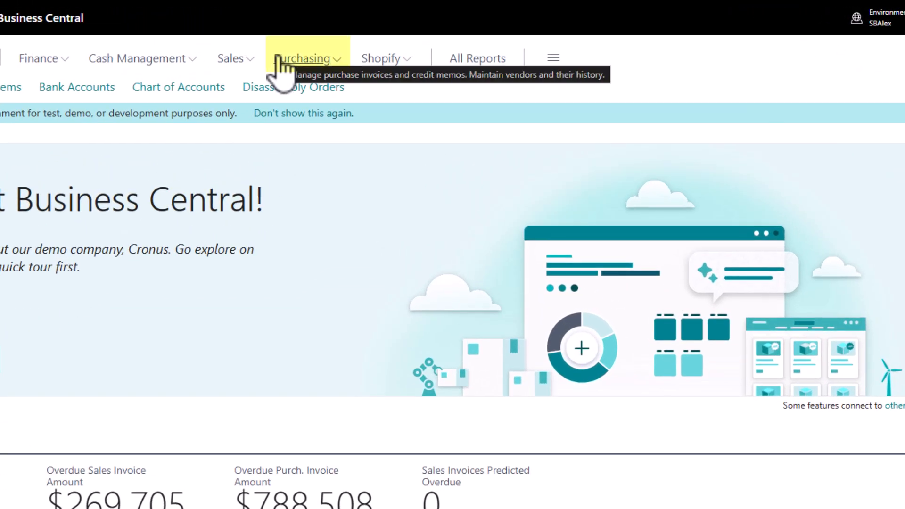
# Create a purchase invoice for vendor CoolWood Technologies with vendor invoice number PROFORMAINVOICE1234.
pyautogui.click(302, 59)
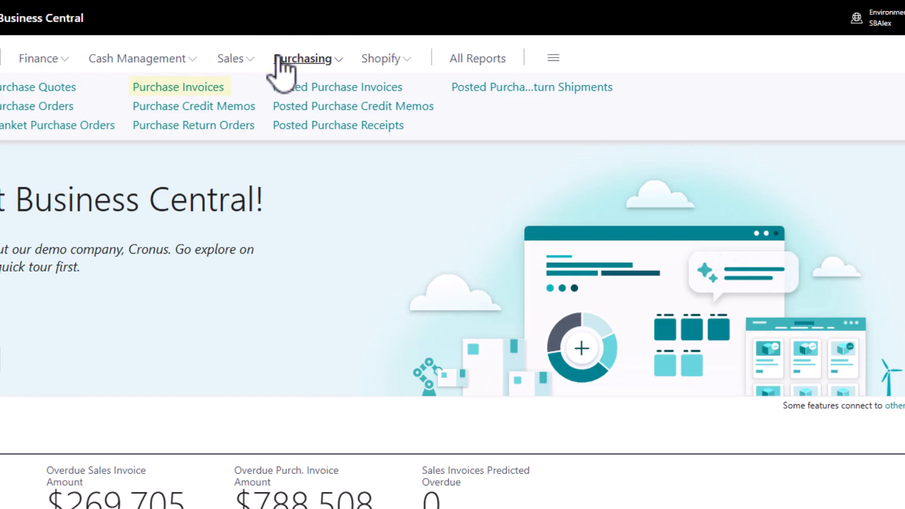
pyautogui.click(205, 88)
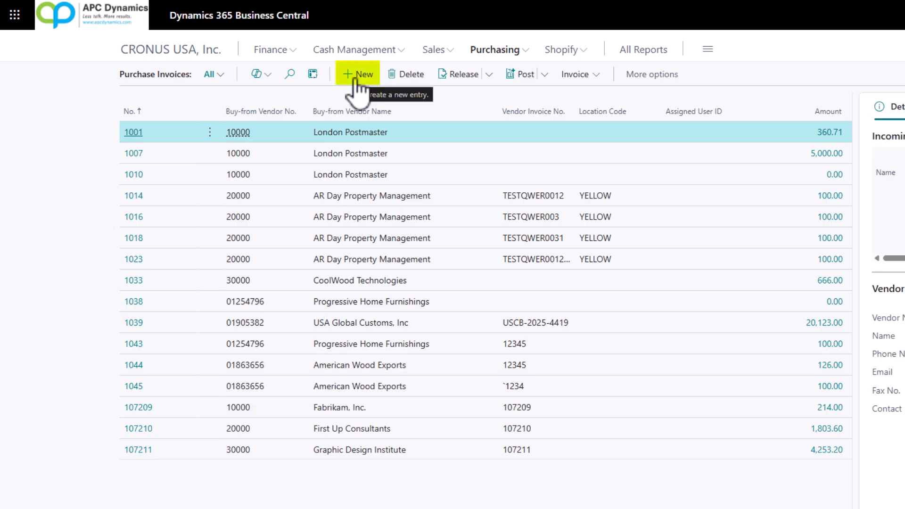
pyautogui.click(357, 78)
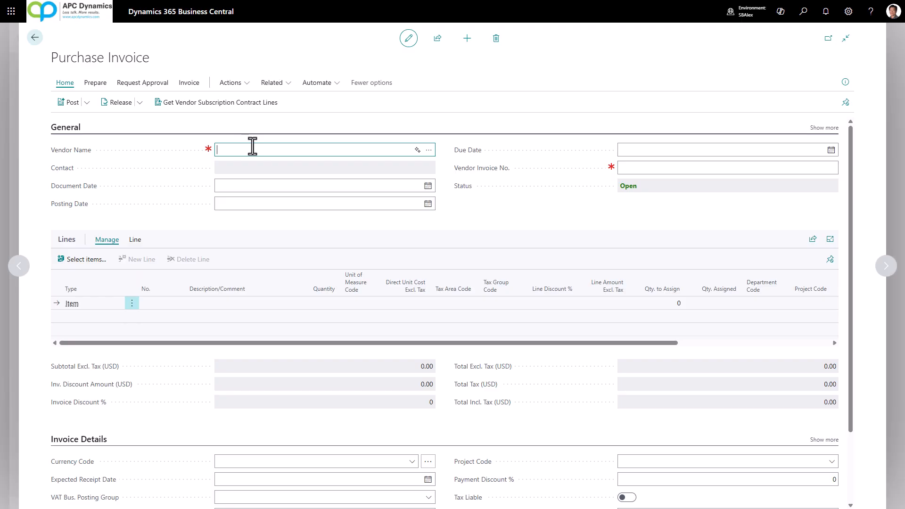
pyautogui.write('coolwoo')
pyautogui.press('Tab')
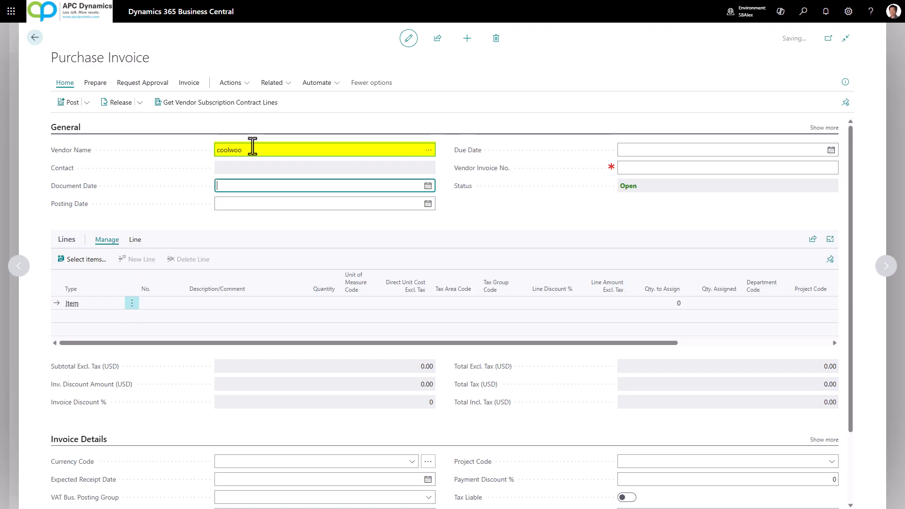
pyautogui.click(638, 170)
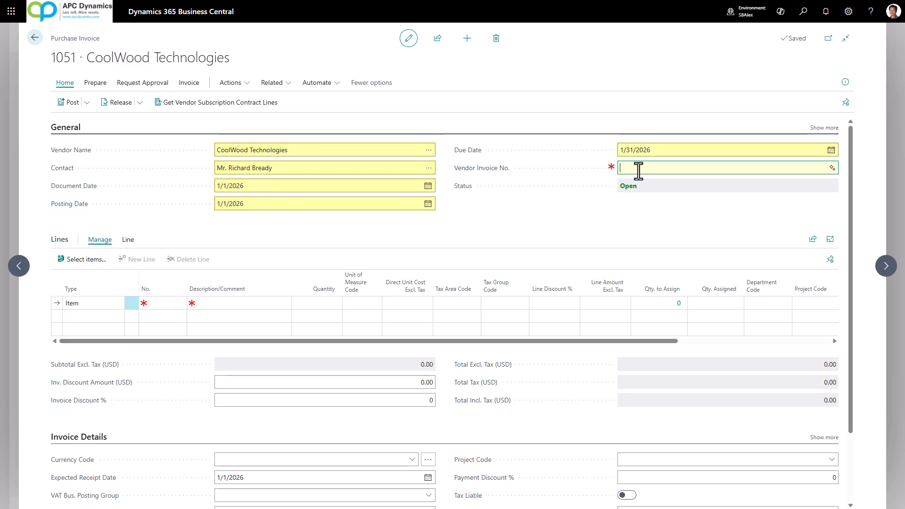
pyautogui.write('PROFORMAINVOICE1234')
# Get the receipt lines for PARIS Guest Chair, black and ATHENS Mobile Pedestal into the invoice and post it.
pyautogui.click(128, 240)
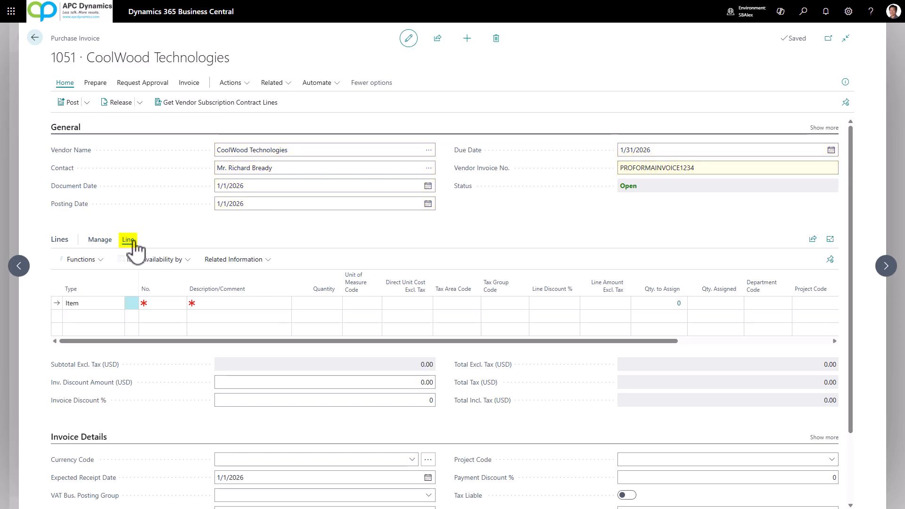
pyautogui.click(97, 260)
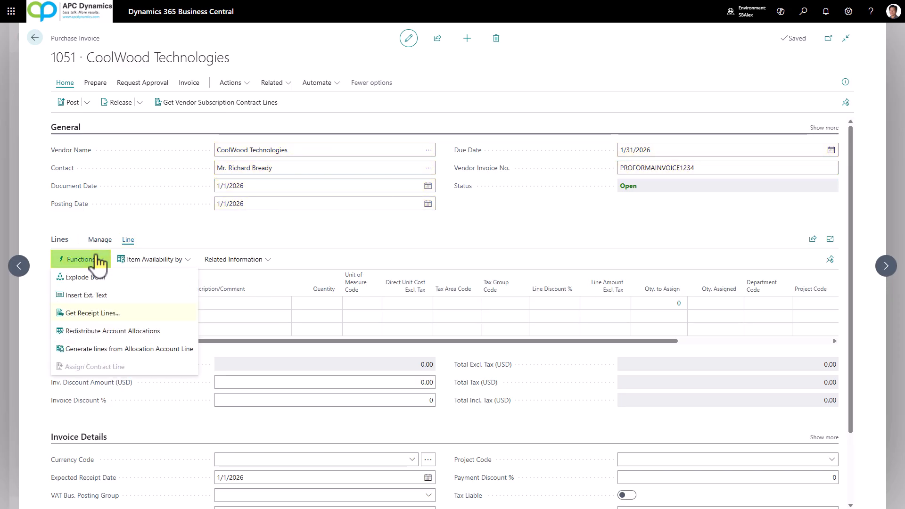
pyautogui.click(97, 314)
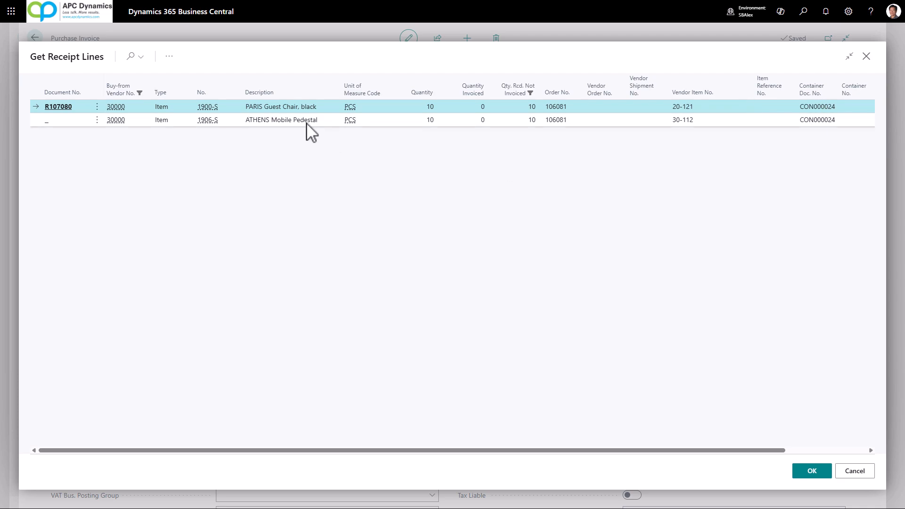
pyautogui.hotkey('ctrl', 'a')
pyautogui.click(823, 474)
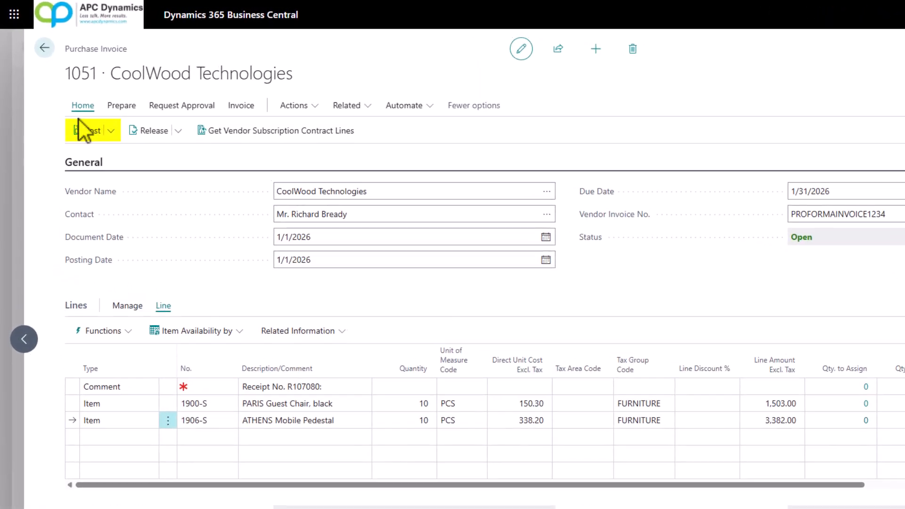
pyautogui.press('F9')
pyautogui.click(655, 377)
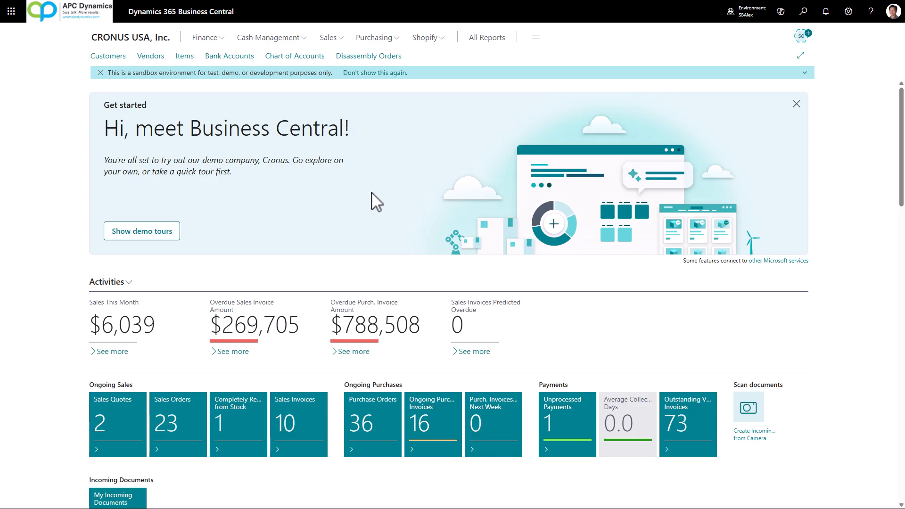
# Find the containers list and look at container CON000013 for its landed cost allocation option.
pyautogui.click(803, 20)
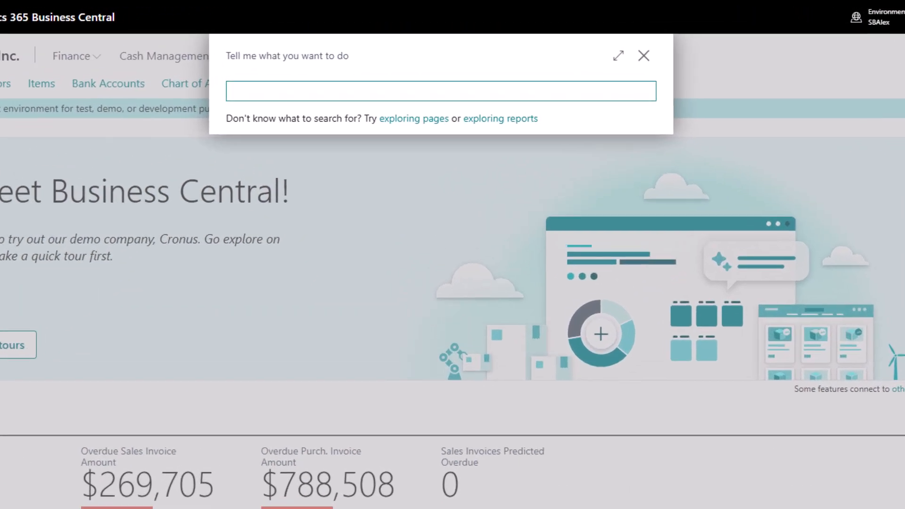
pyautogui.write('container')
pyautogui.click(293, 158)
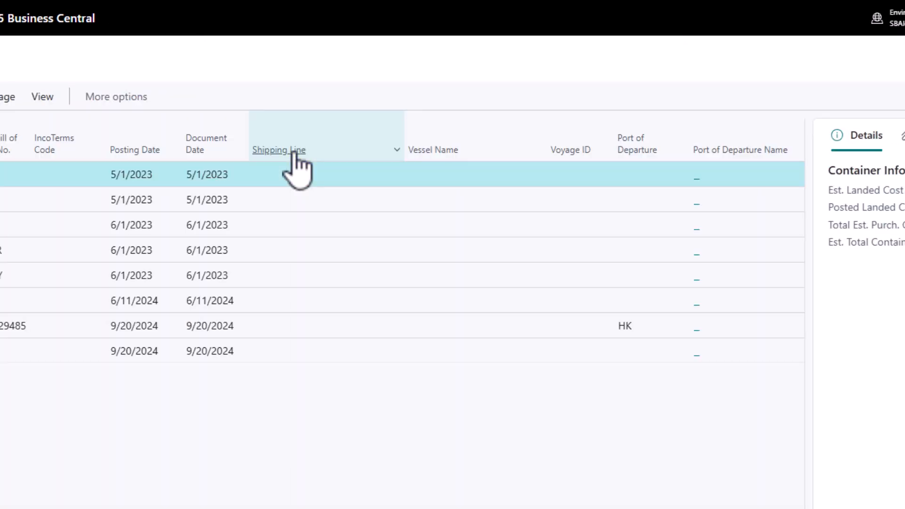
pyautogui.click(67, 239)
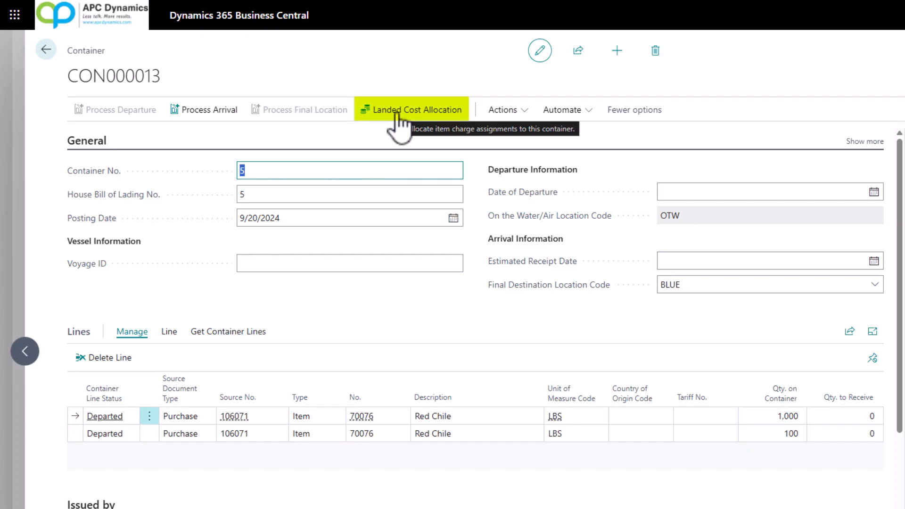
pyautogui.press('Escape')
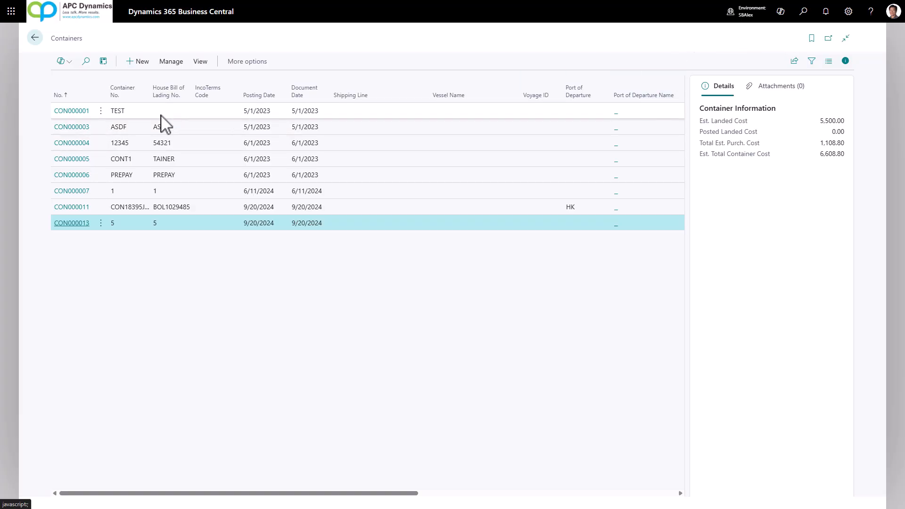
pyautogui.press('Escape')
# Open the landed cost allocation of posted container PCON000014 from the posted containers list.
pyautogui.click(803, 12)
pyautogui.write('posted')
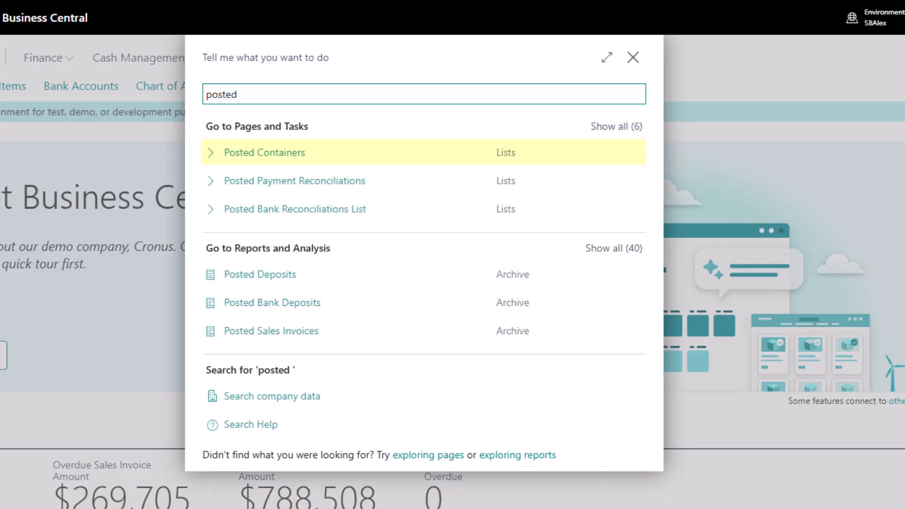
pyautogui.click(312, 155)
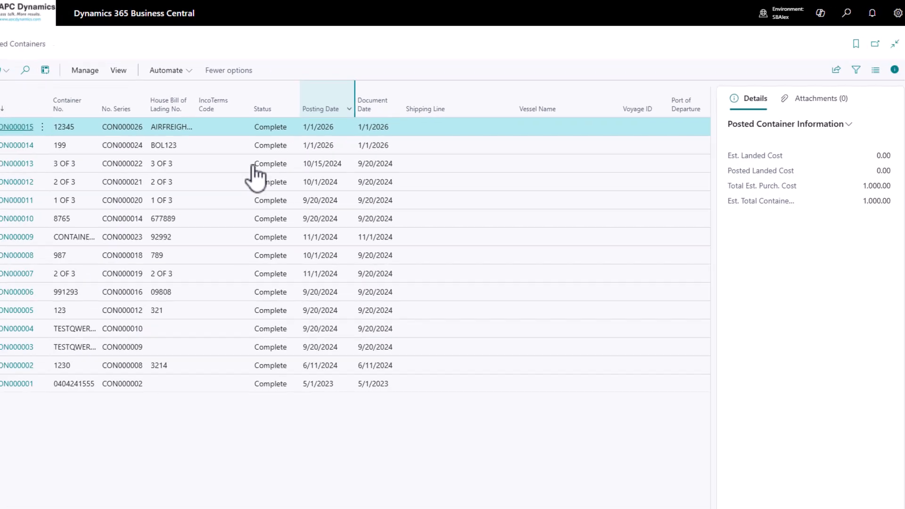
pyautogui.click(84, 127)
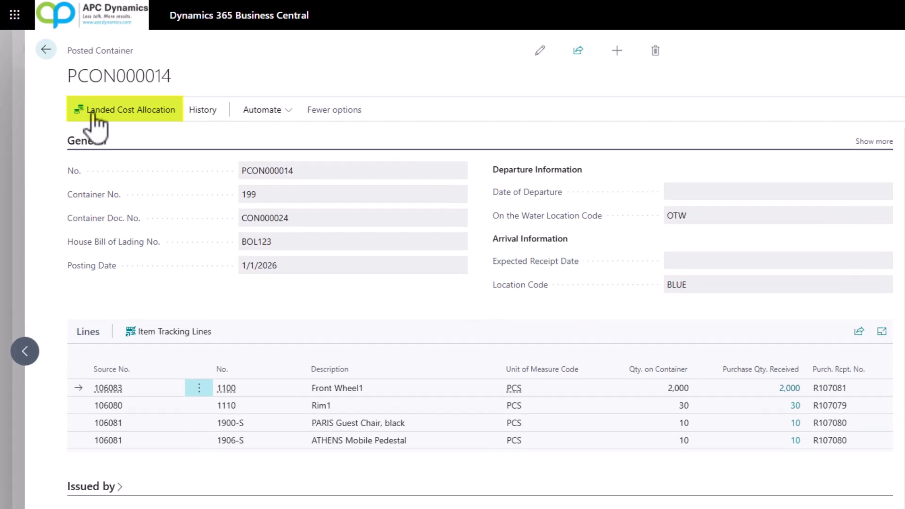
pyautogui.click(95, 113)
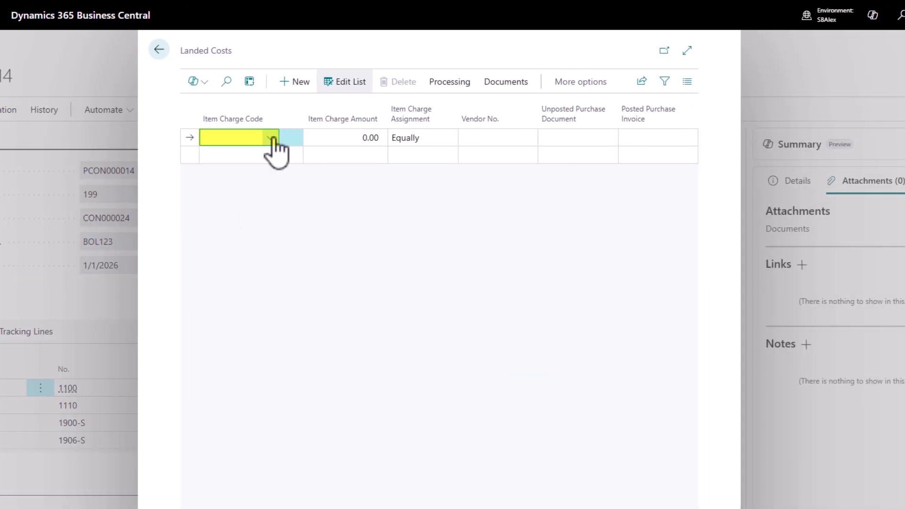
# Add a BROKERFEE landed cost of 500.00 to the posted container, assigned By Amount.
pyautogui.click(273, 139)
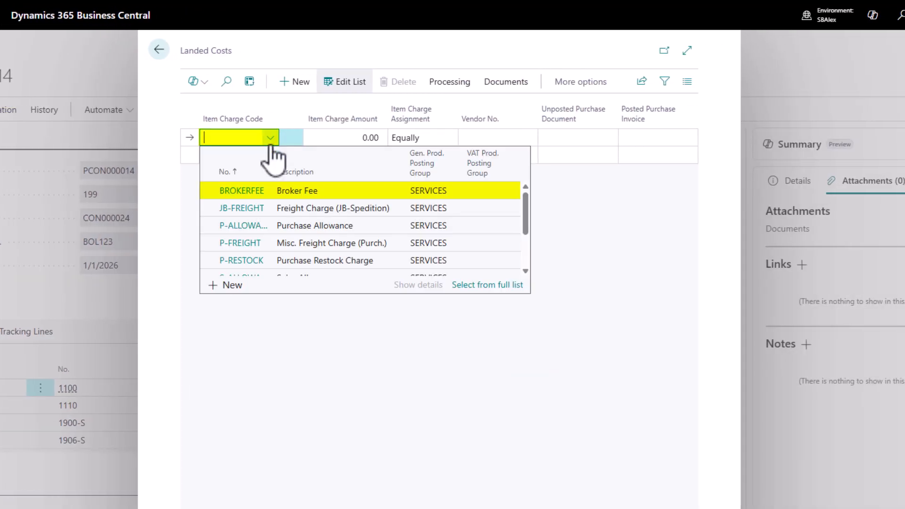
pyautogui.click(251, 194)
pyautogui.click(350, 138)
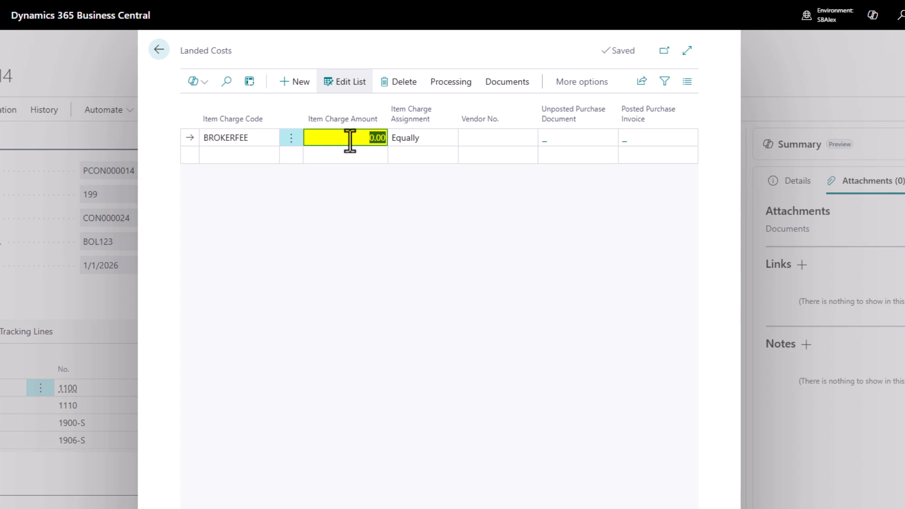
pyautogui.write('5000')
pyautogui.press('Tab')
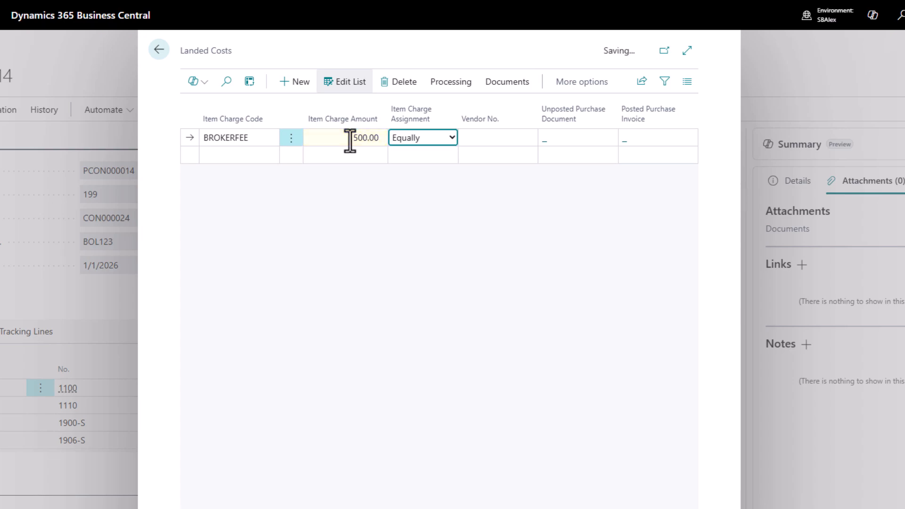
pyautogui.click(432, 138)
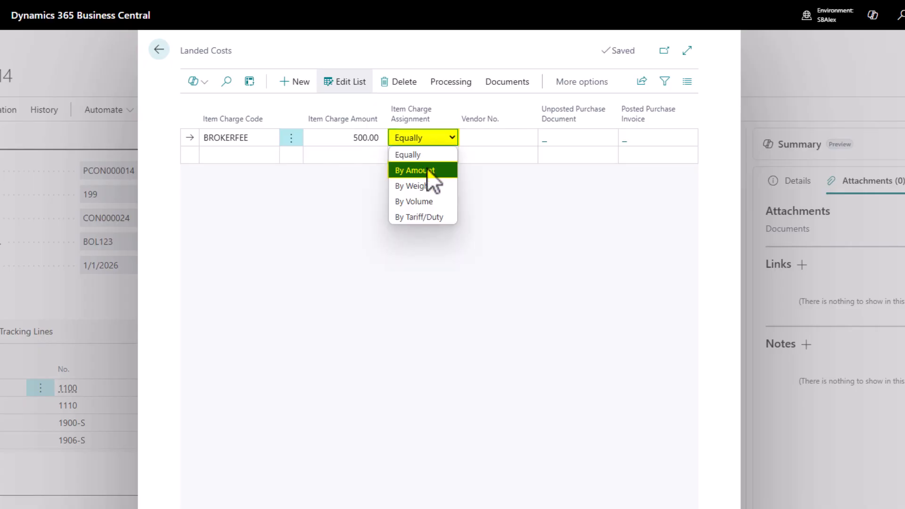
pyautogui.click(435, 170)
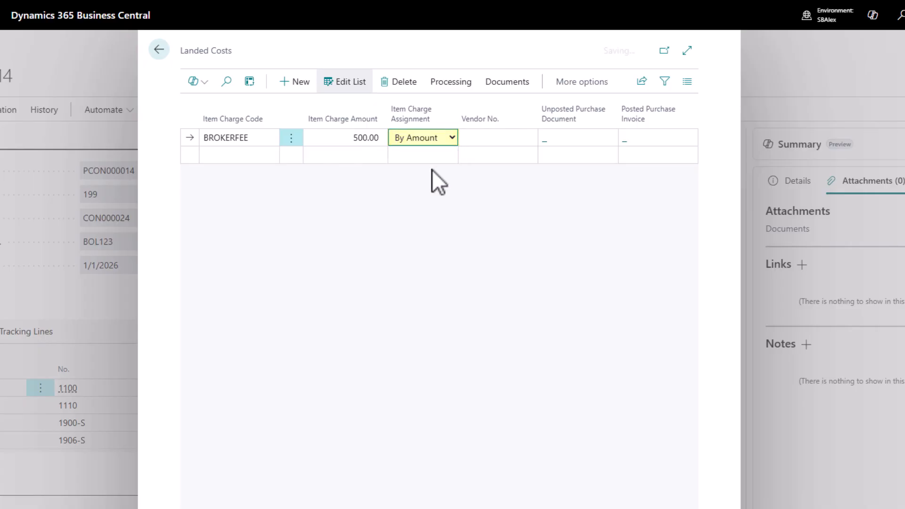
# Add a JB-FREIGHT landed cost of 4,000.00 on the second line, assigned By Amount.
pyautogui.click(222, 156)
pyautogui.click(282, 223)
pyautogui.click(348, 156)
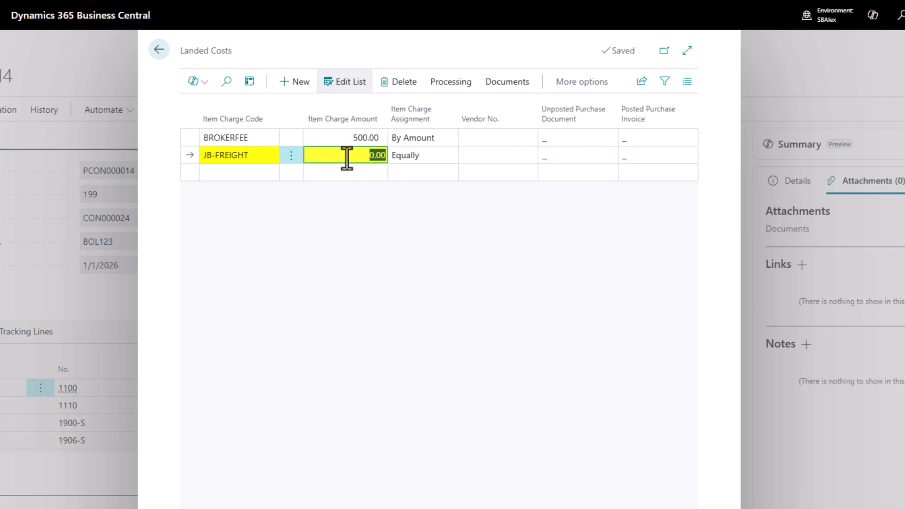
pyautogui.write('4000')
pyautogui.press('Tab')
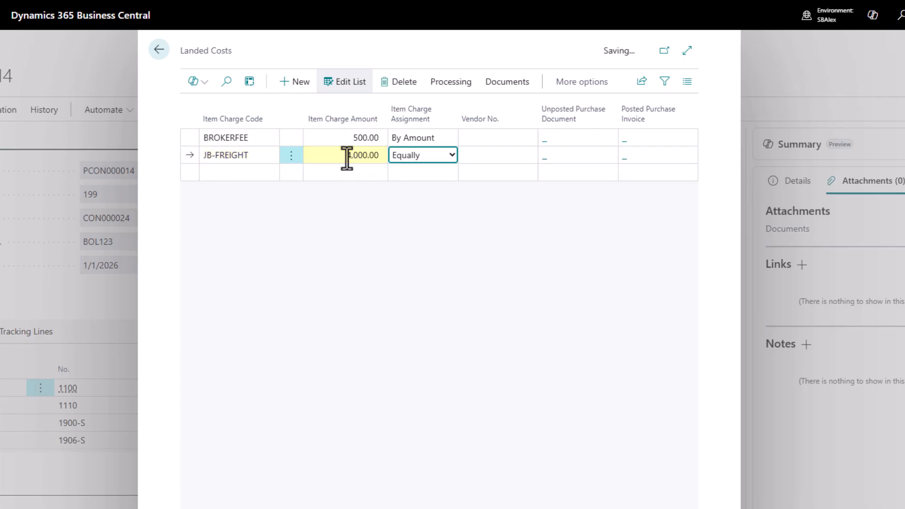
pyautogui.click(403, 160)
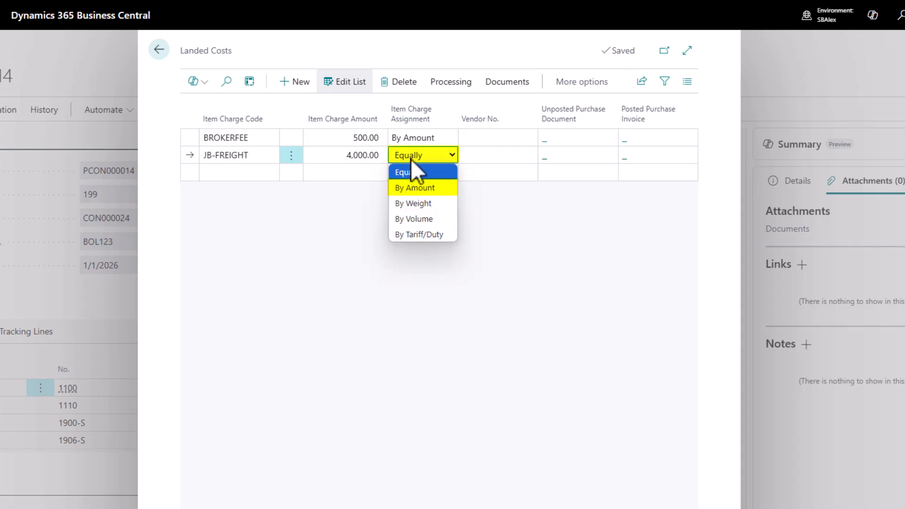
pyautogui.click(428, 190)
# Add a TARIFF landed cost of 20,000.00 on the third line, assigned By Tariff/Duty.
pyautogui.click(250, 173)
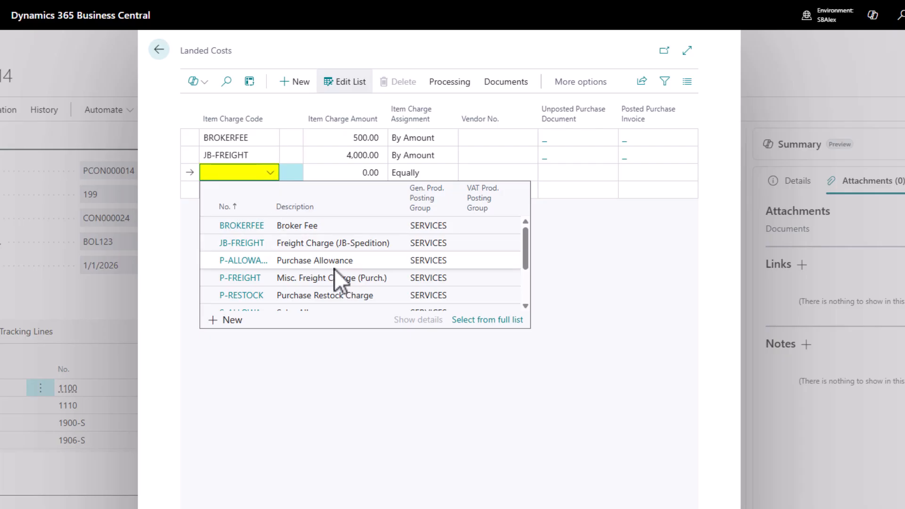
pyautogui.scroll(-2, 335, 272)
pyautogui.click(307, 298)
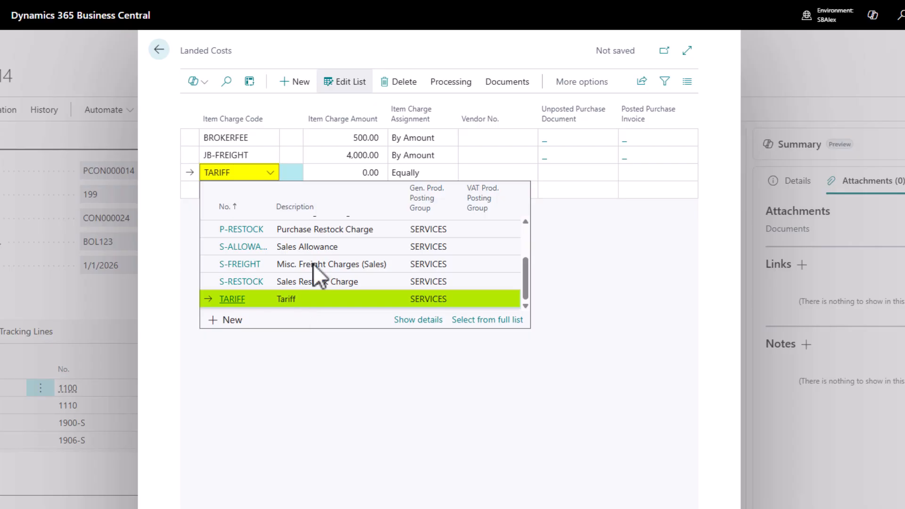
pyautogui.click(346, 173)
pyautogui.write('20,00')
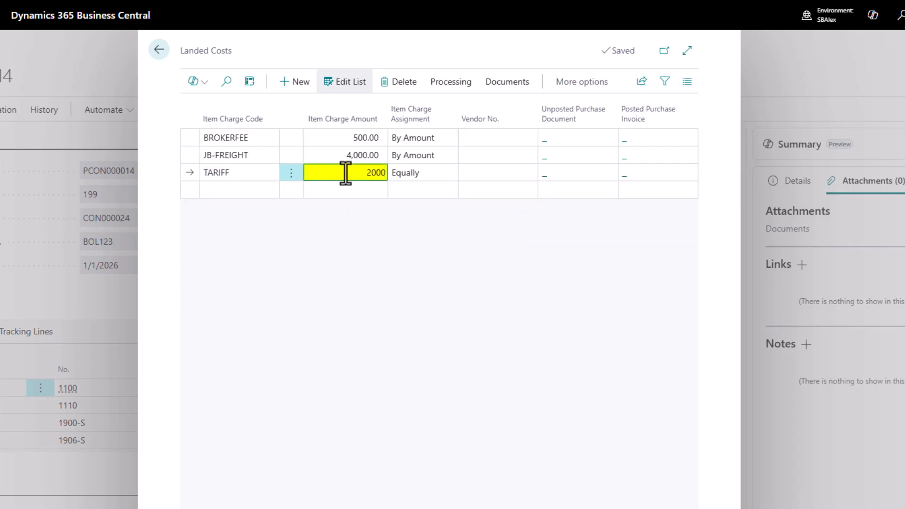
pyautogui.write('0')
pyautogui.press('Tab')
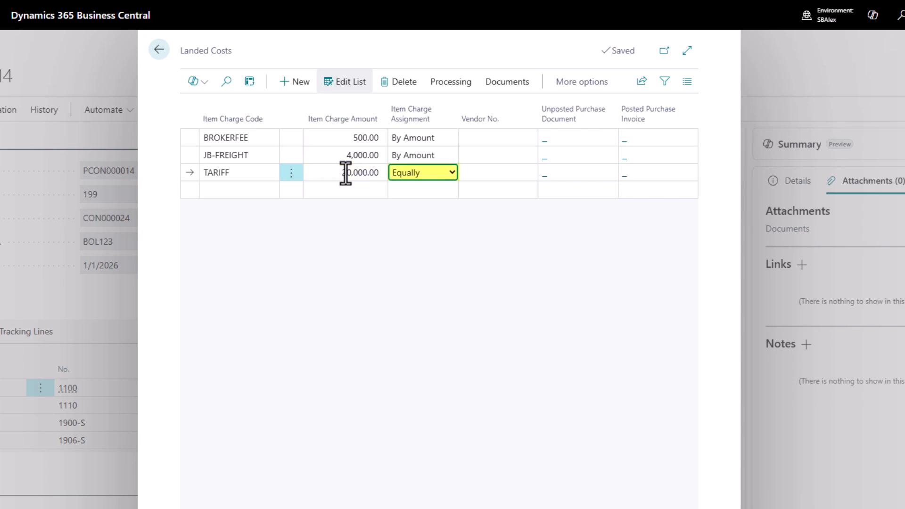
pyautogui.click(413, 174)
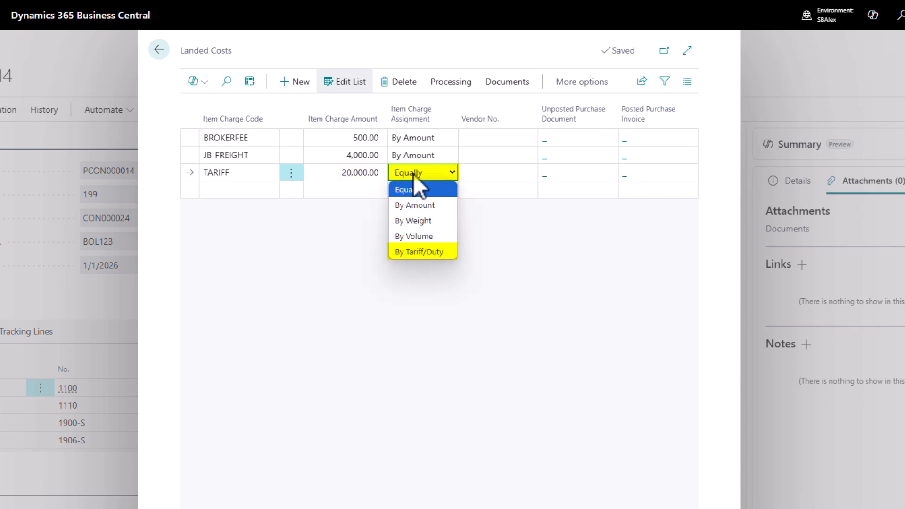
pyautogui.click(409, 252)
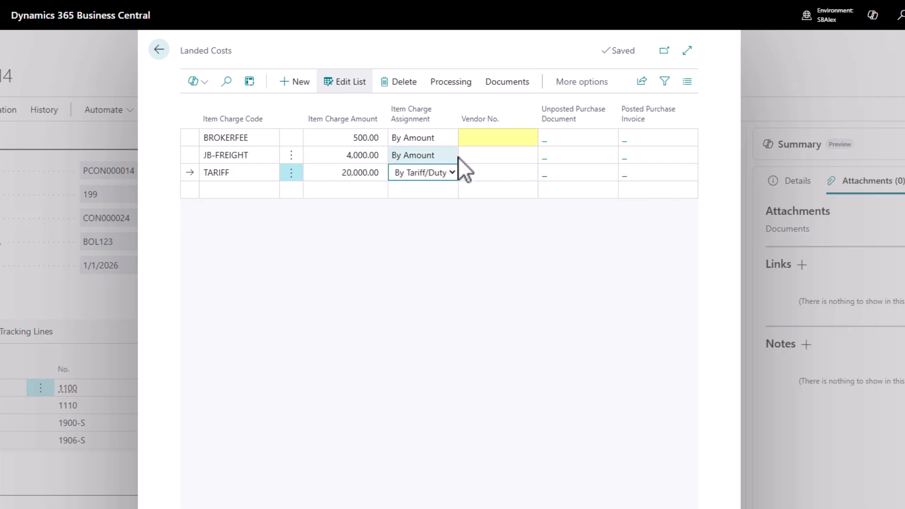
# Assign the vendor USA Global Customs, Inc to the BROKERFEE, JB-FREIGHT and TARIFF landed cost lines.
pyautogui.click(479, 138)
pyautogui.click(556, 253)
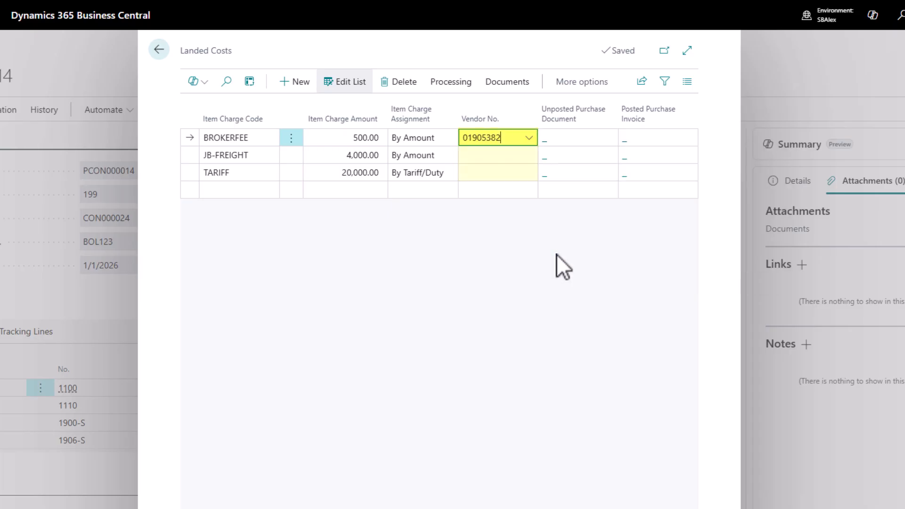
pyautogui.press('Down')
pyautogui.press('F8')
pyautogui.press('Down')
pyautogui.press('F8')
pyautogui.press('Up')
pyautogui.press('Up')
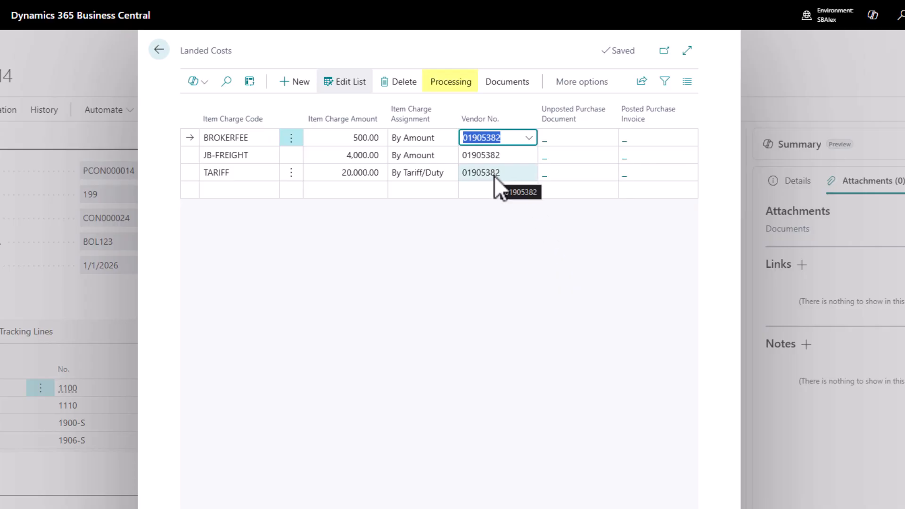
# Create a purchase document of type Invoice for the landed cost lines and stay on the Landed Costs list.
pyautogui.click(448, 85)
pyautogui.click(348, 110)
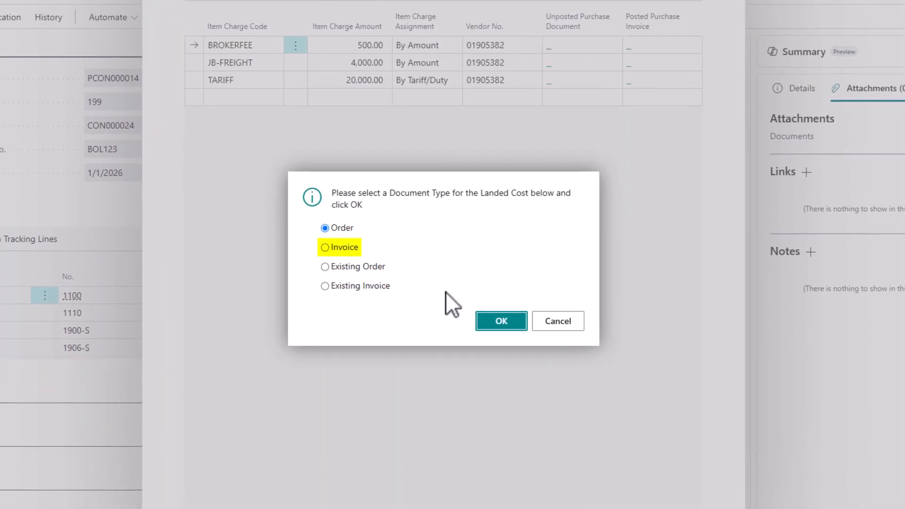
pyautogui.click(346, 249)
pyautogui.click(492, 323)
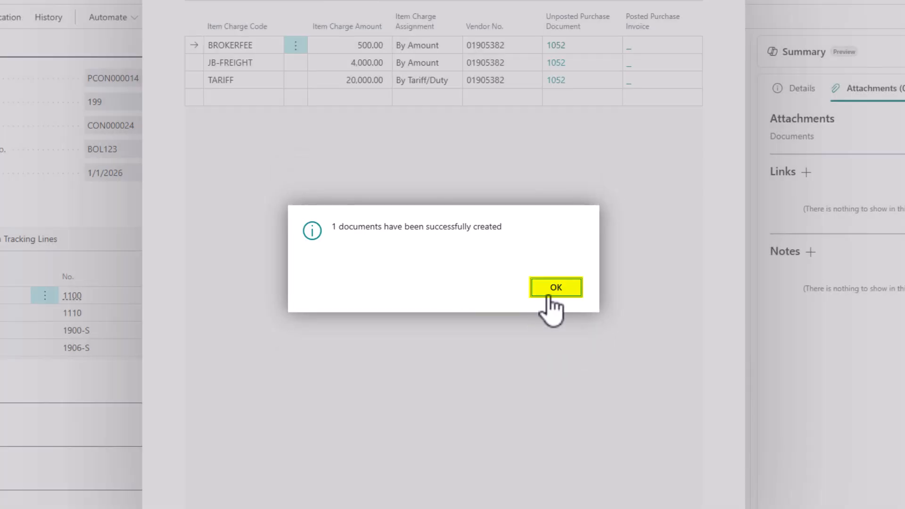
pyautogui.click(560, 294)
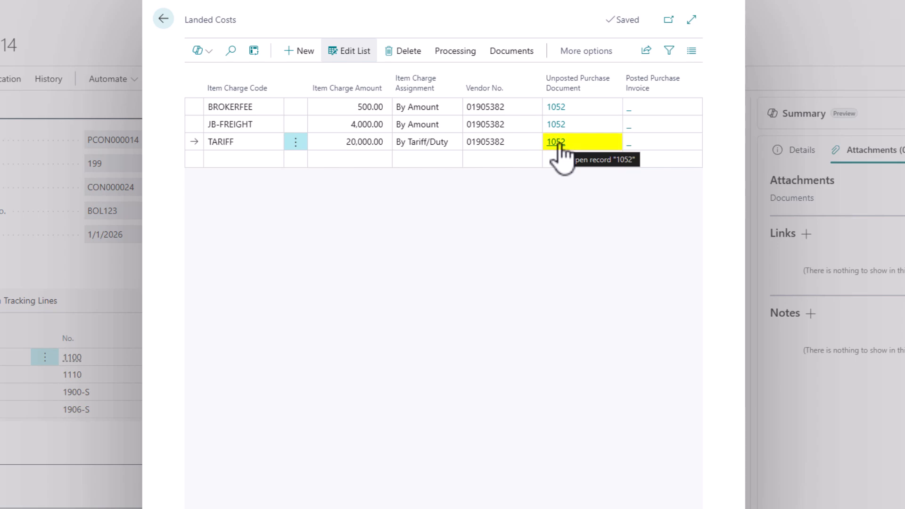
# Open the unposted purchase invoice from the TARIFF line and examine the item charge assignment of its Broker Fee line.
pyautogui.click(558, 143)
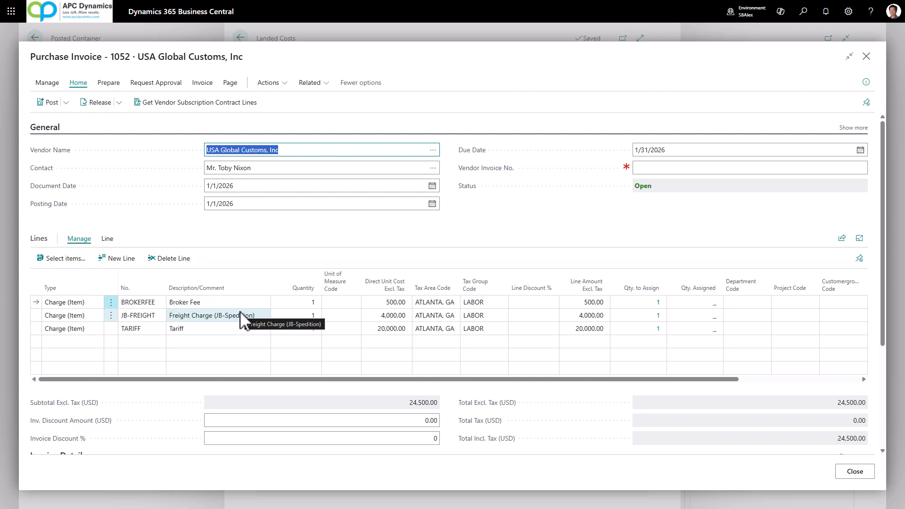
pyautogui.click(228, 304)
pyautogui.click(108, 238)
pyautogui.click(213, 259)
pyautogui.click(208, 313)
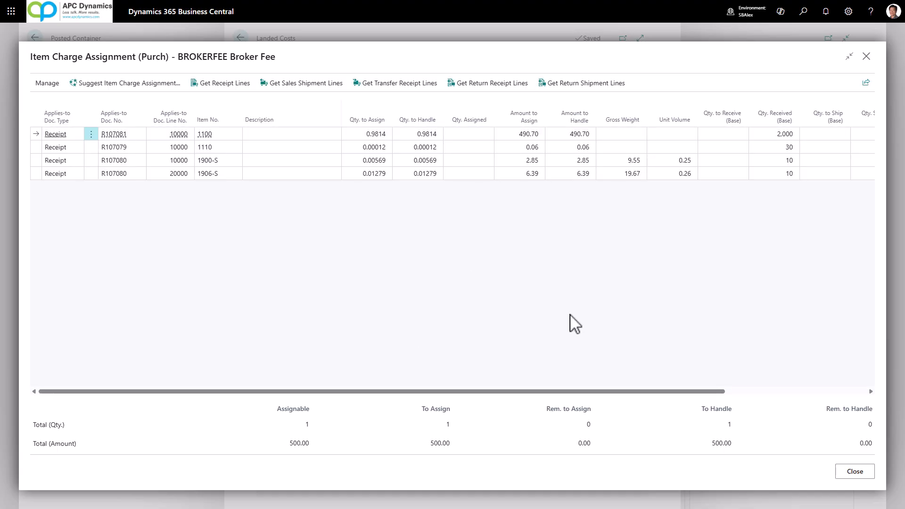
pyautogui.press('Escape')
# Examine the item charge assignment of the purchase invoice's Tariff line.
pyautogui.click(226, 330)
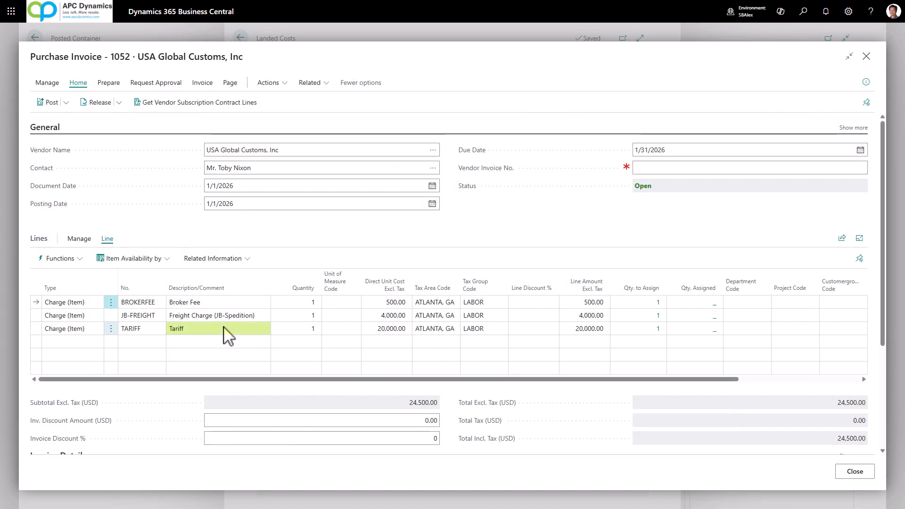
pyautogui.click(215, 260)
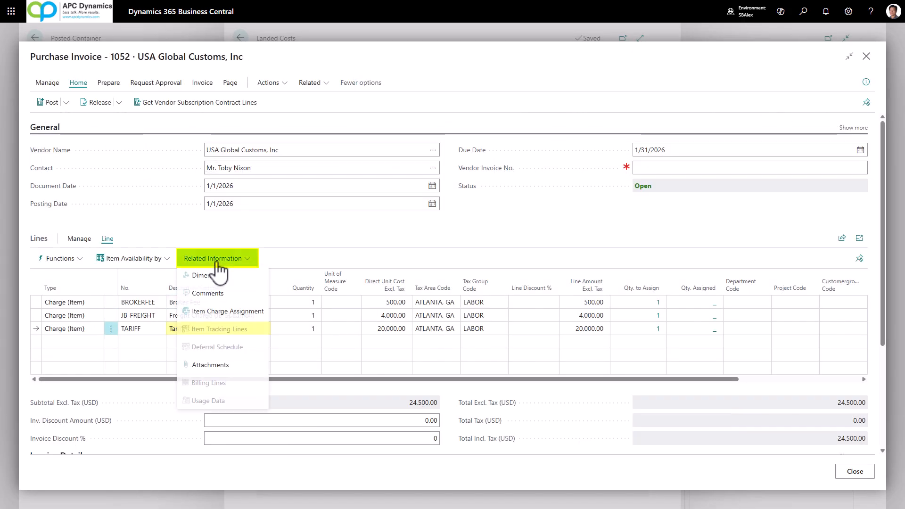
pyautogui.click(213, 312)
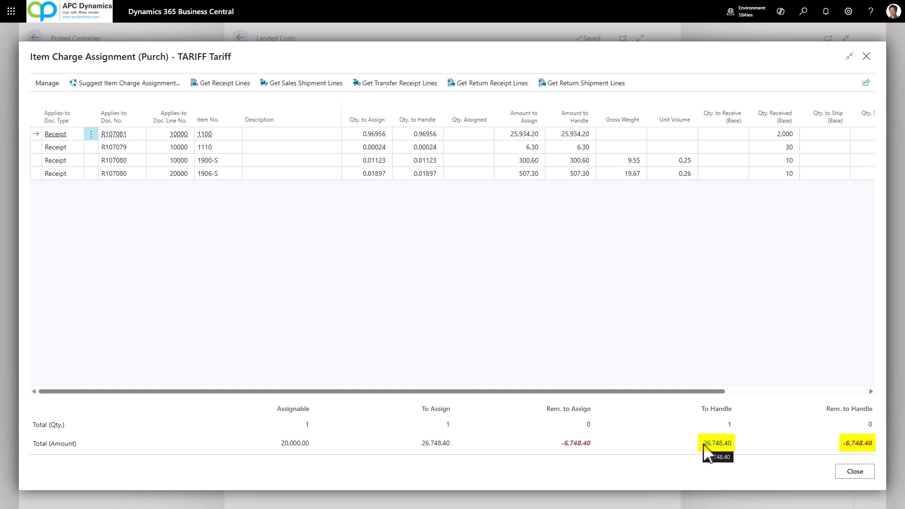
# Copy the tariff's total amount to handle and set the Tariff line's direct unit cost to 26,748.40.
pyautogui.moveTo(706, 450); pyautogui.dragTo(728, 465)
pyautogui.hotkey('ctrl', 'c')
pyautogui.press('Escape')
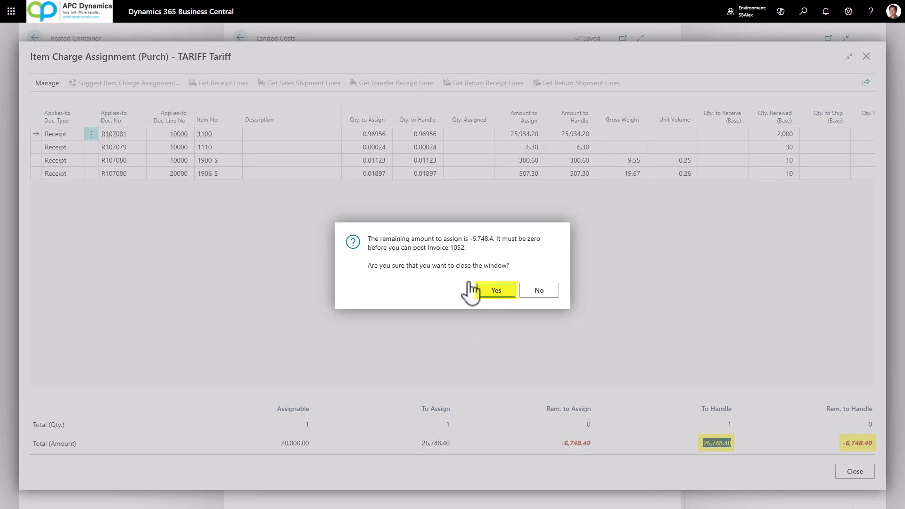
pyautogui.click(486, 291)
pyautogui.click(394, 328)
pyautogui.hotkey('ctrl', 'v')
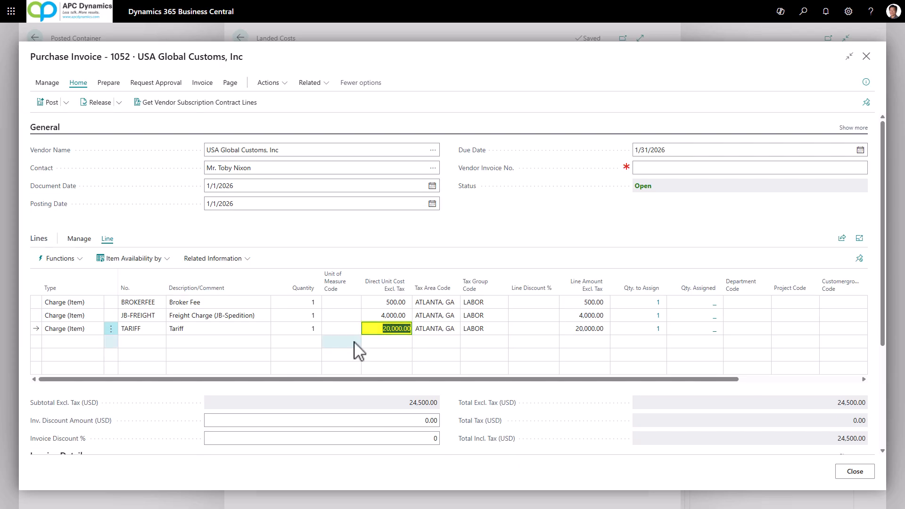
# Enter BROKERINVOICE1123 as the vendor invoice number and post the purchase invoice without opening the posted document.
pyautogui.click(644, 169)
pyautogui.write('broker invoice1`23')
pyautogui.press('Tab')
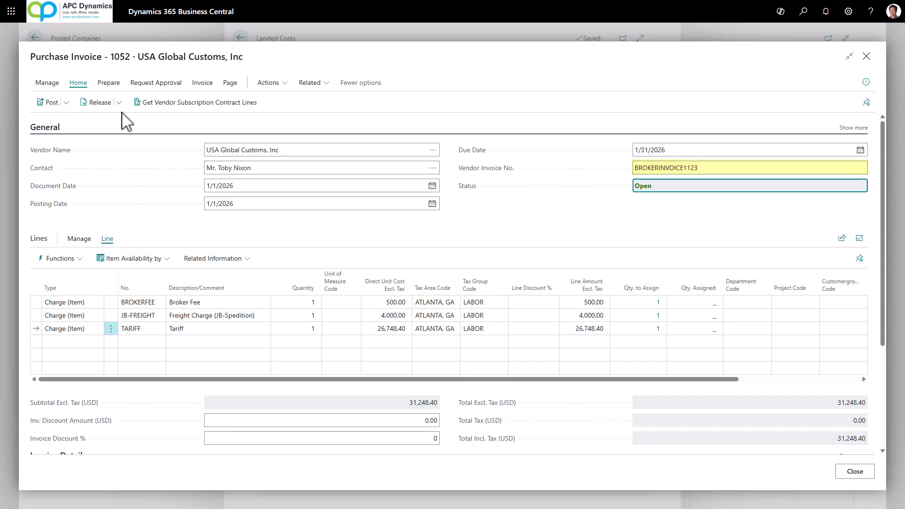
pyautogui.click(47, 103)
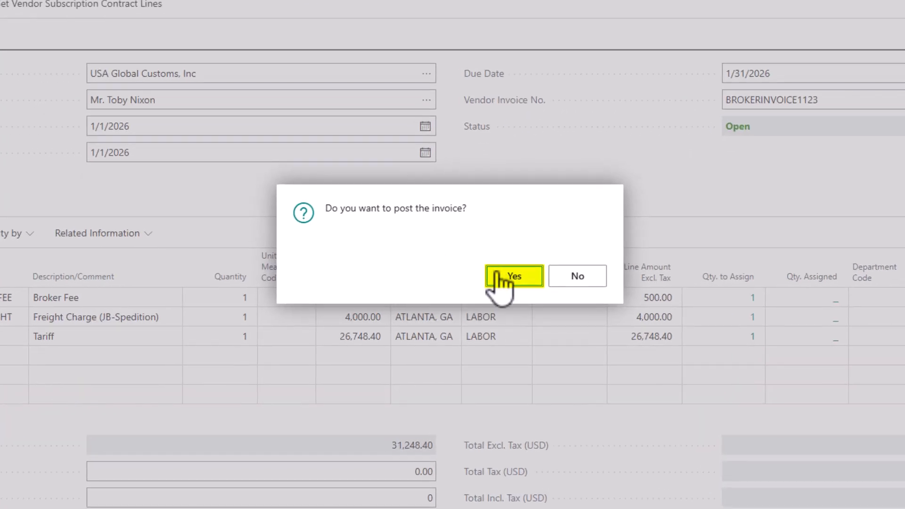
pyautogui.click(494, 286)
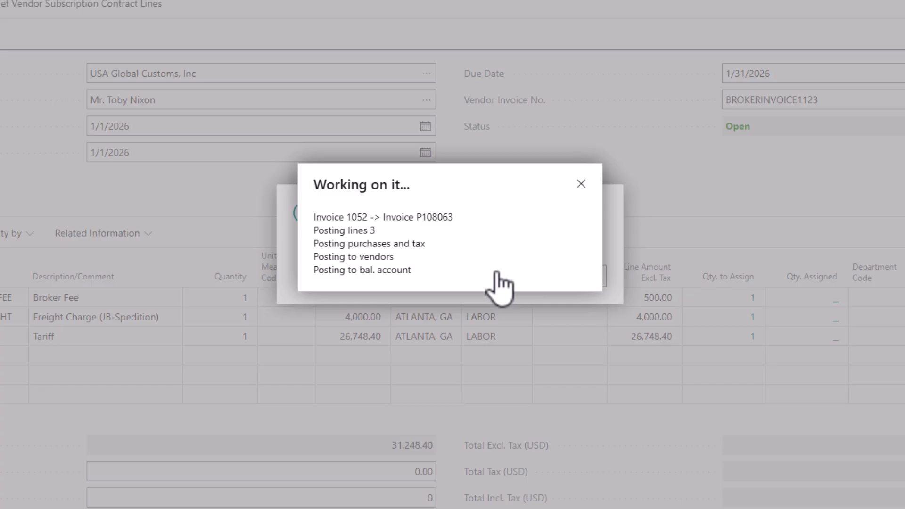
pyautogui.click(581, 298)
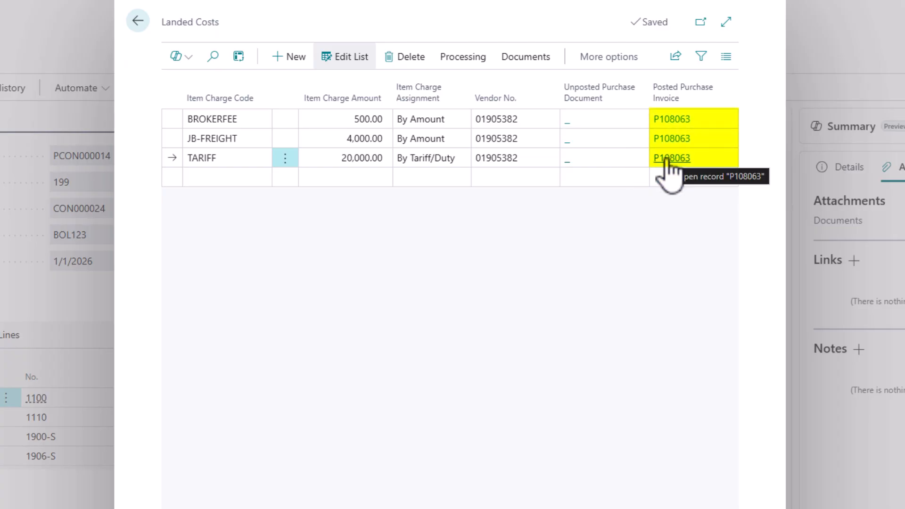
# Look at the posted purchase invoice linked to the TARIFF landed cost line and close it.
pyautogui.click(667, 159)
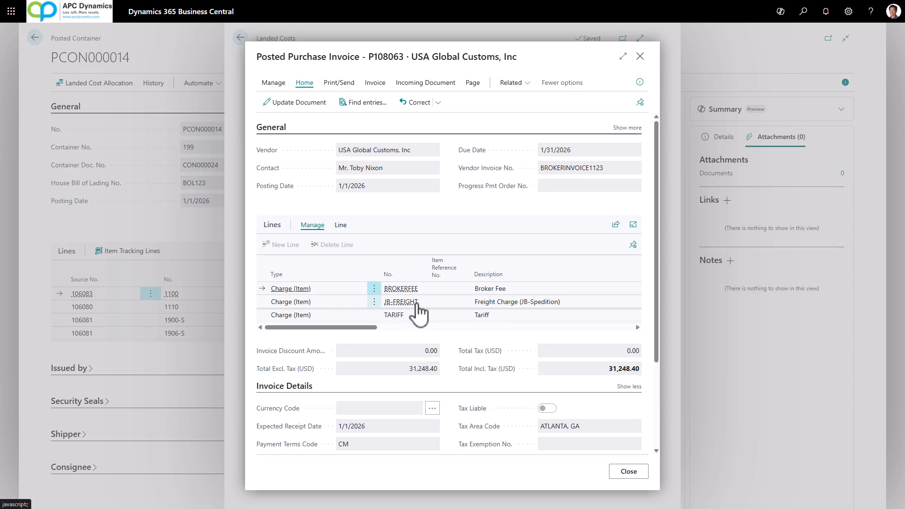
pyautogui.press('Escape')
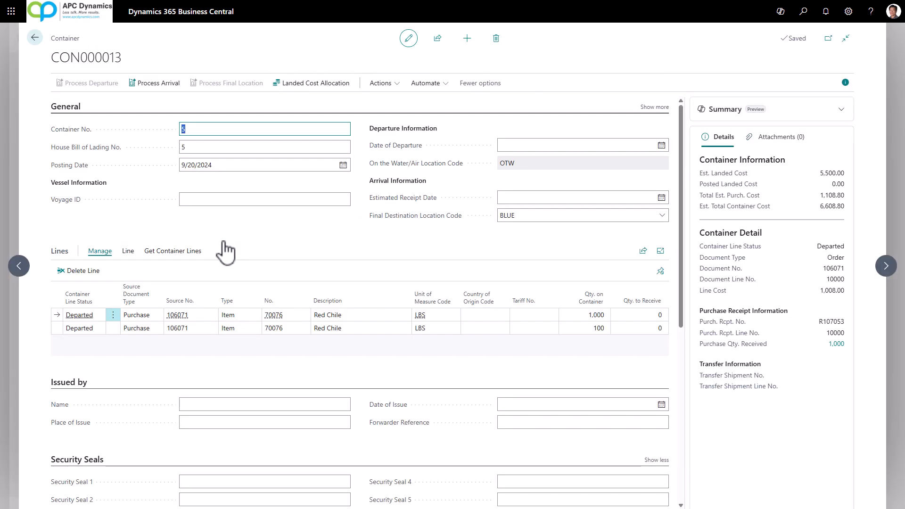